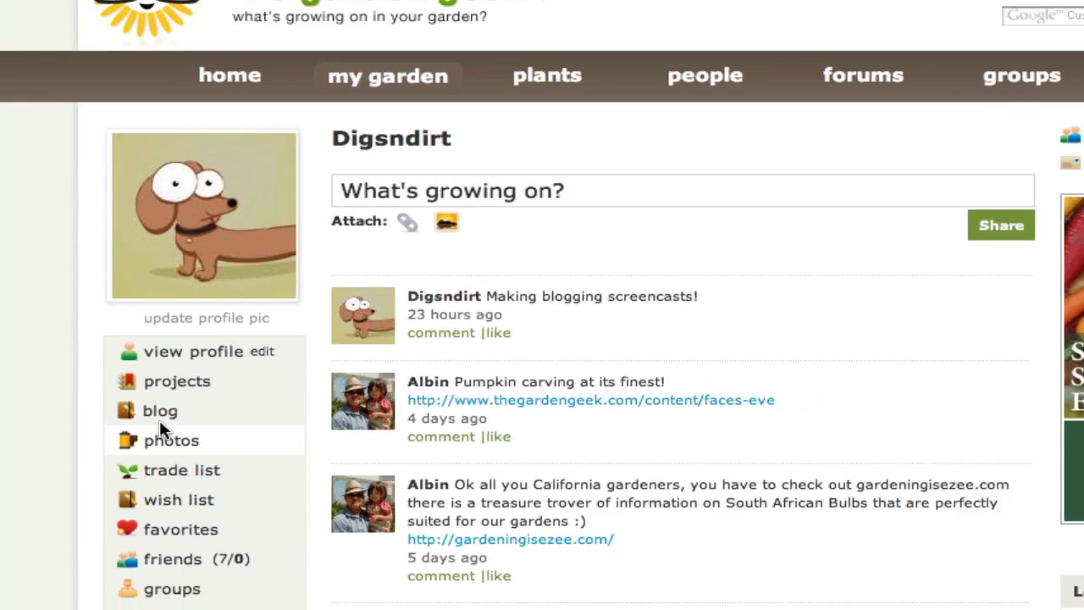
- Open the blog section of the garden profile and bring up the form for a new blog entry
{"action": "left_click", "coordinate": [156, 414]}
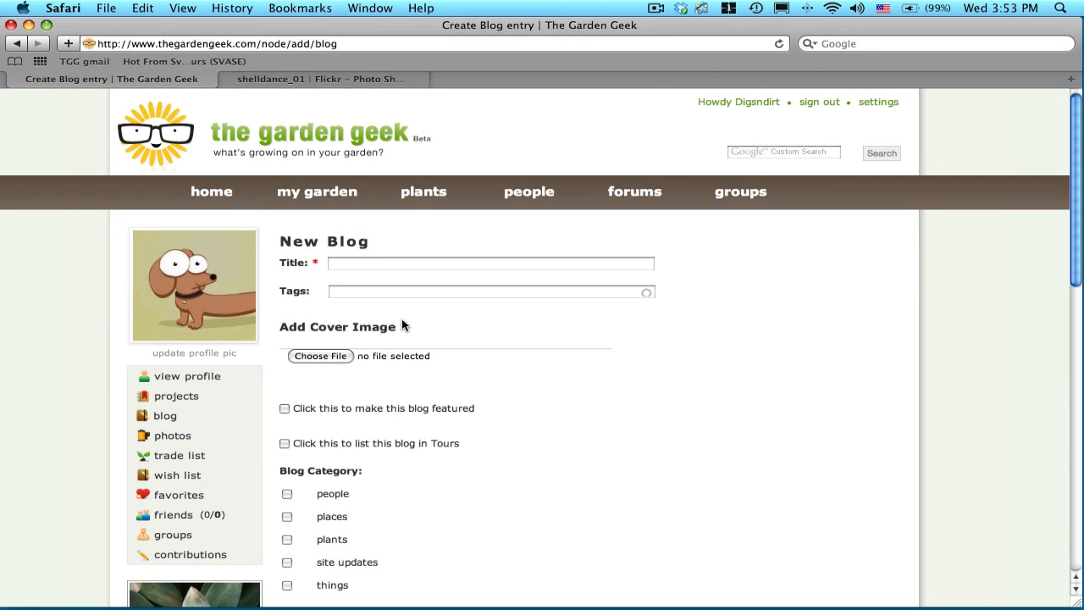
{"action": "scroll", "coordinate": [403, 325], "scroll_direction": "down", "scroll_amount": 1}
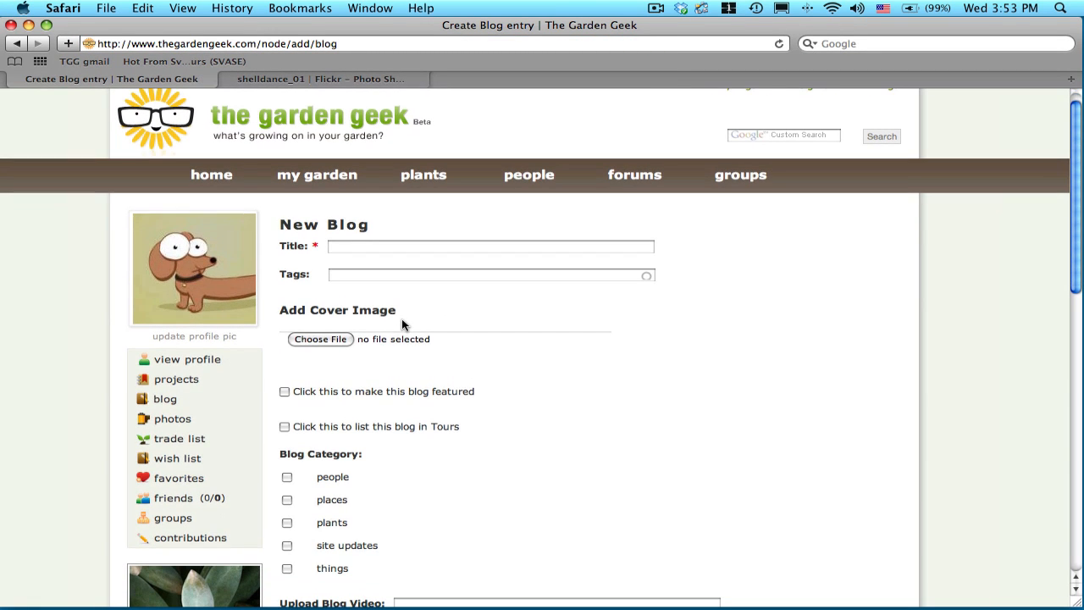
{"action": "scroll", "coordinate": [403, 326], "scroll_direction": "down", "scroll_amount": 2}
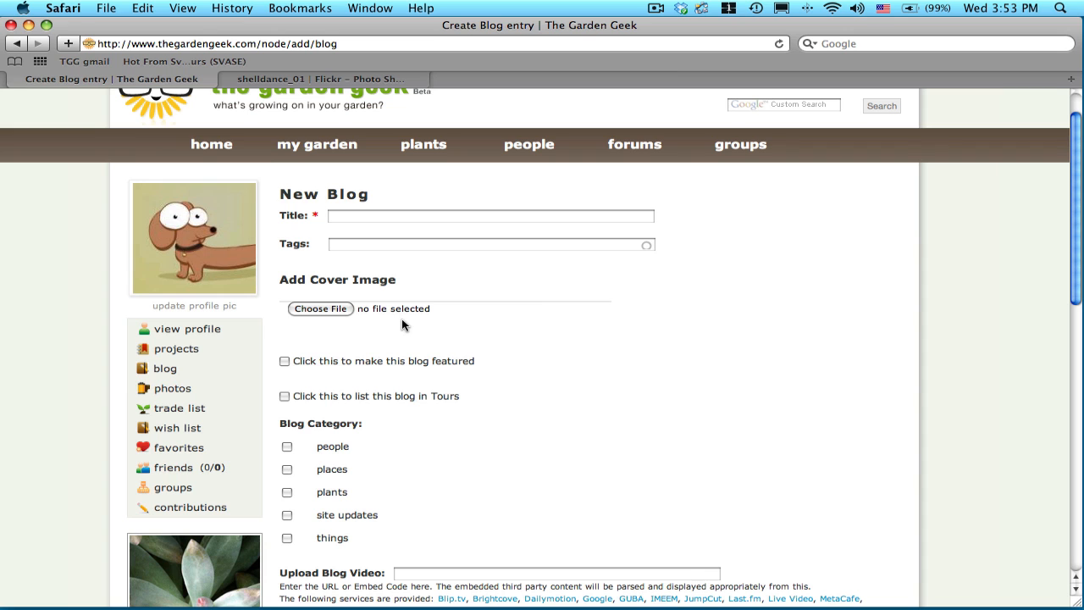
- Switch to the open text document and copy the phrase "bromeliads of Shelldance Nursery" from its last paragraph
{"action": "left_click", "coordinate": [340, 215]}
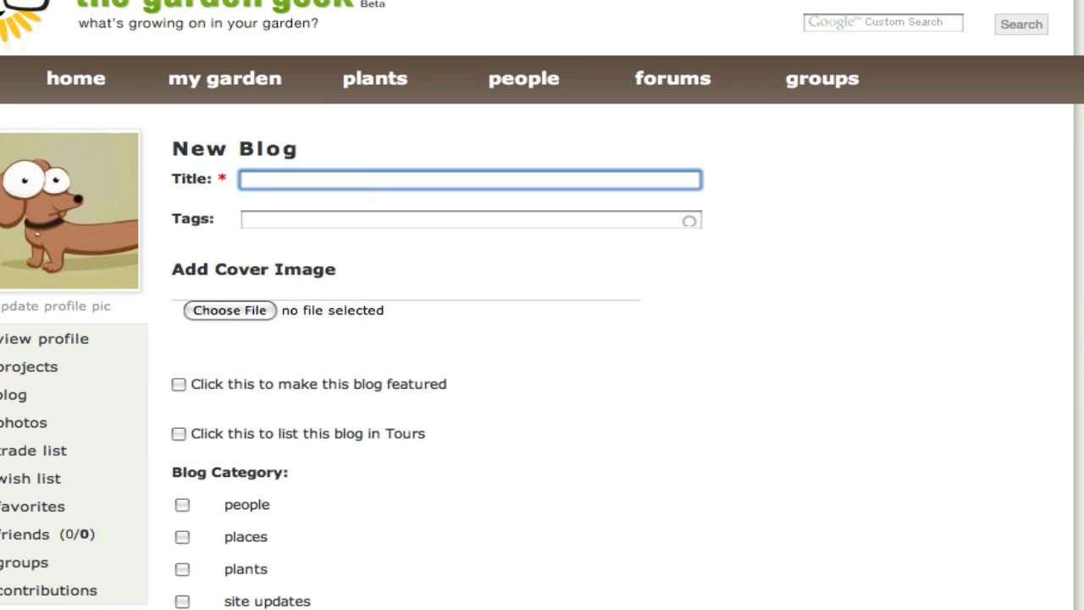
{"action": "key", "text": "super+Tab"}
{"action": "scroll", "coordinate": [109, 307], "scroll_direction": "down", "scroll_amount": 10}
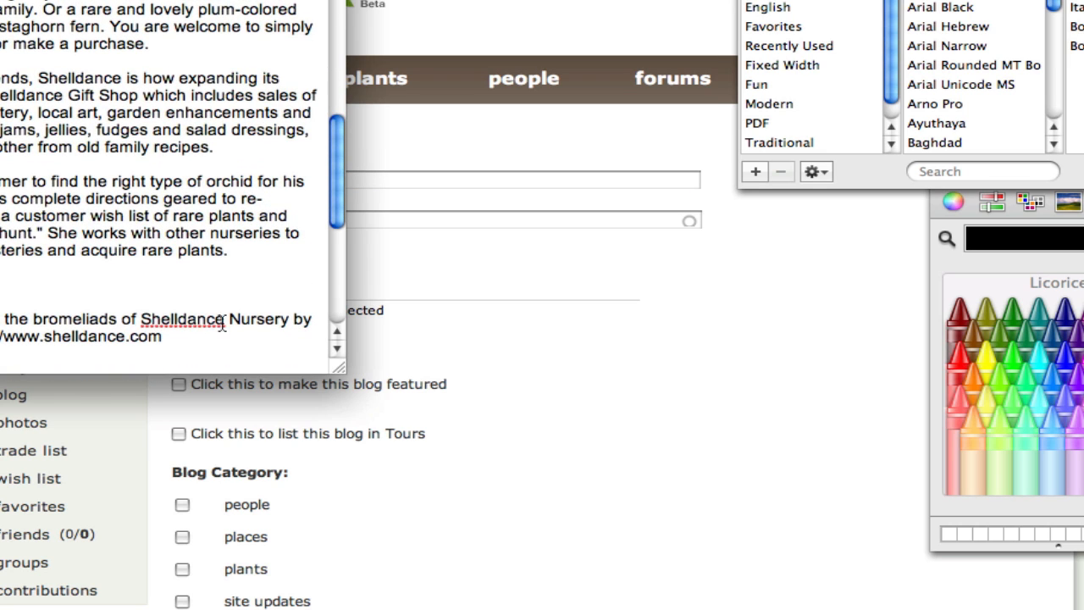
{"action": "left_click_drag", "start_coordinate": [289, 320], "coordinate": [32, 320]}
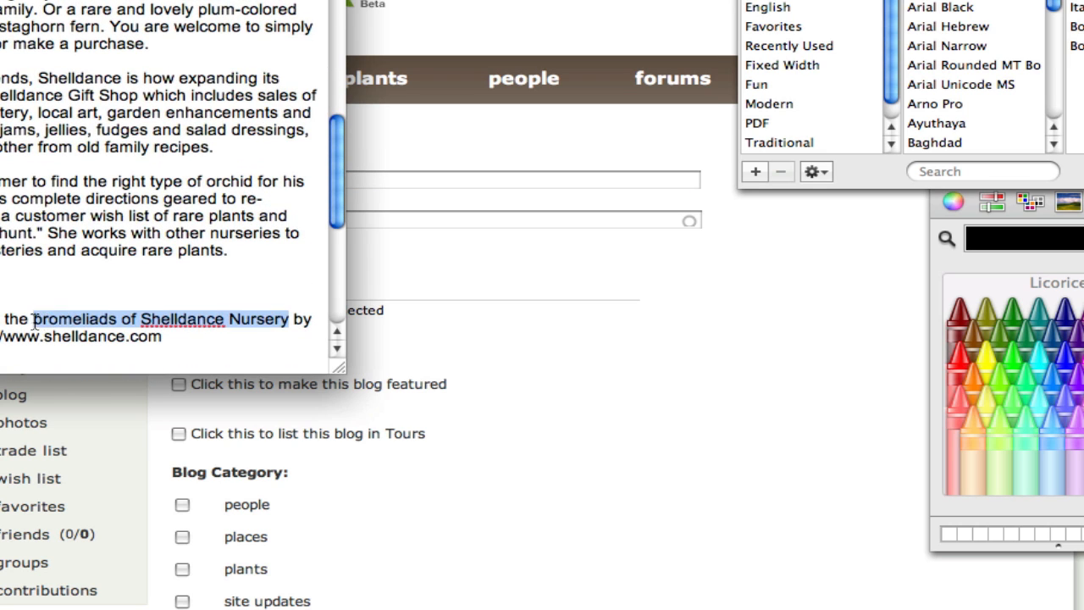
{"action": "left_click", "coordinate": [22, 320]}
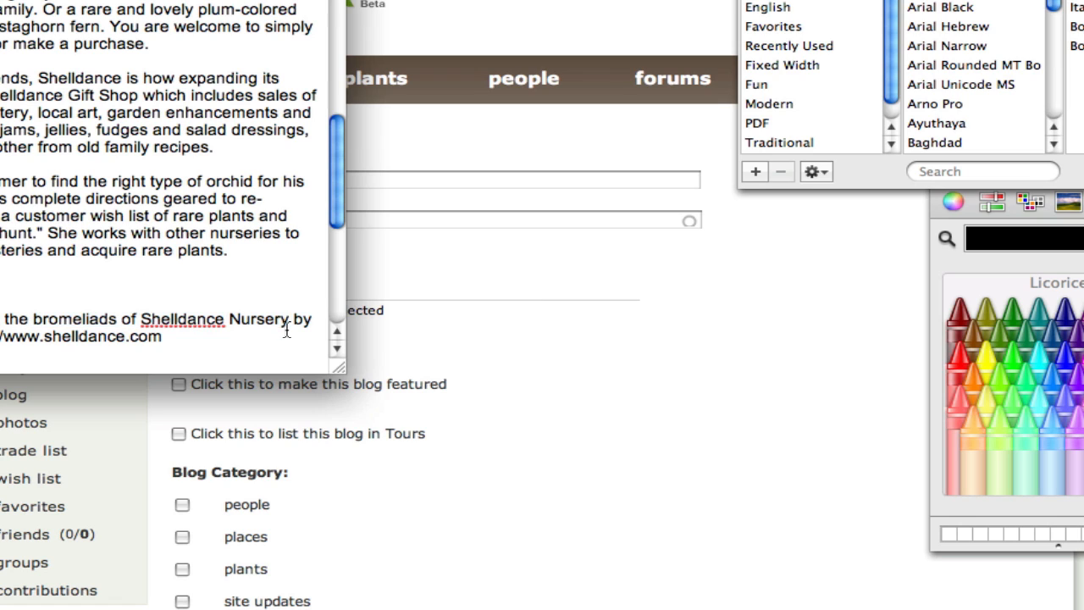
{"action": "left_click_drag", "start_coordinate": [289, 320], "coordinate": [36, 324]}
{"action": "key", "text": "super+c"}
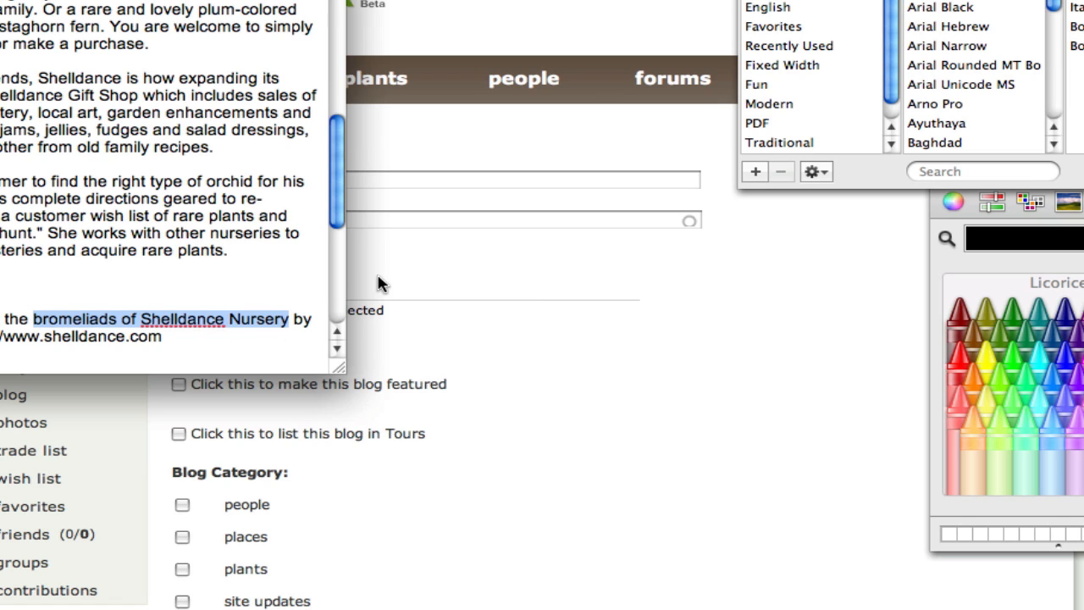
- Return to the blog form, paste the copied phrase as the title and put "The" in front of it
{"action": "left_click", "coordinate": [413, 275]}
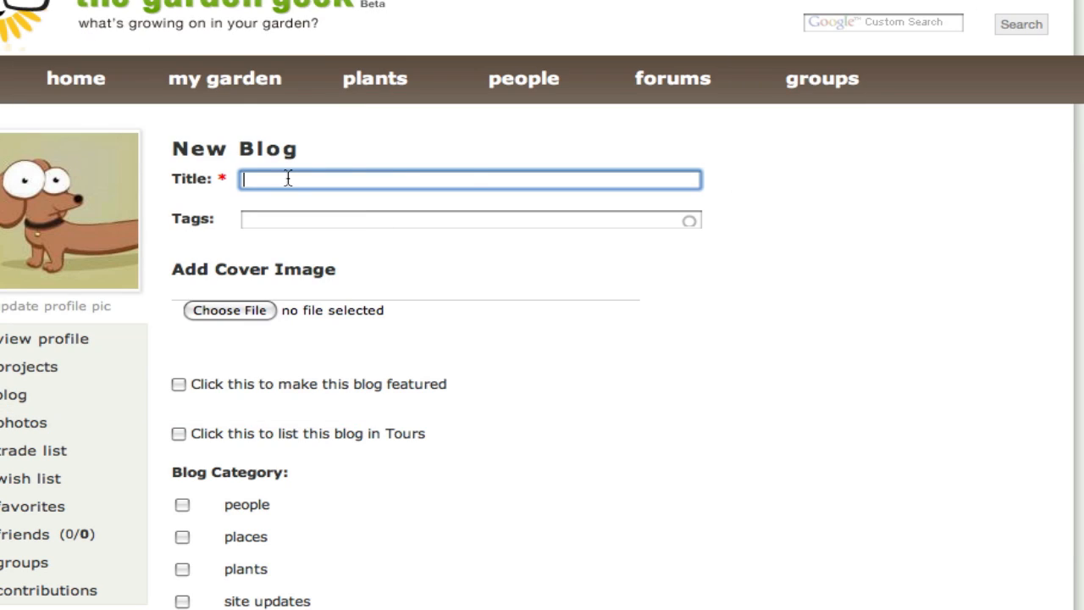
{"action": "key", "text": "super+v"}
{"action": "left_click", "coordinate": [244, 183]}
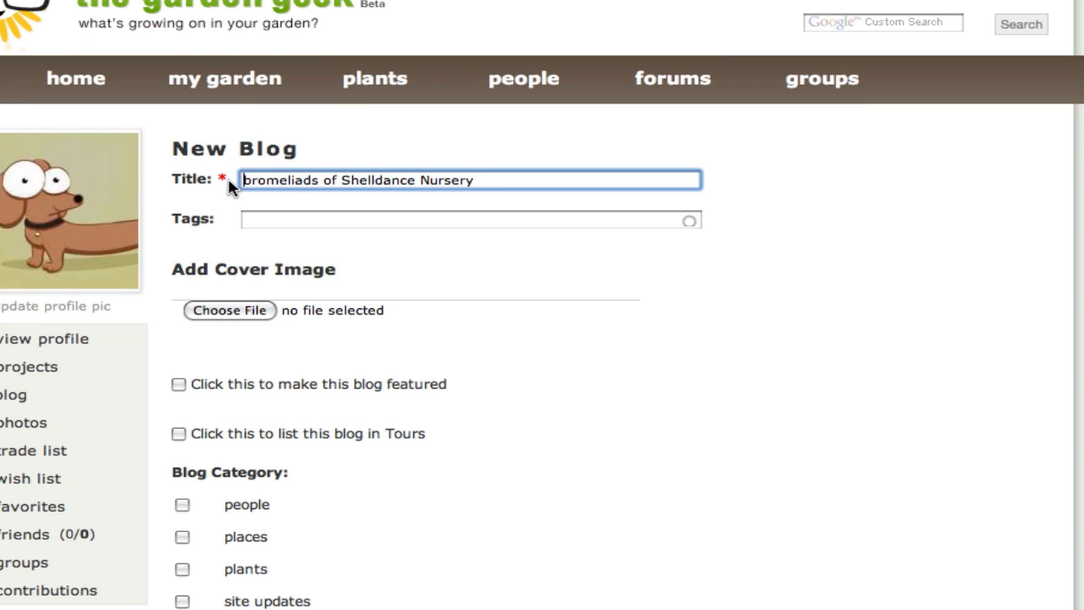
{"action": "type", "text": "The"}
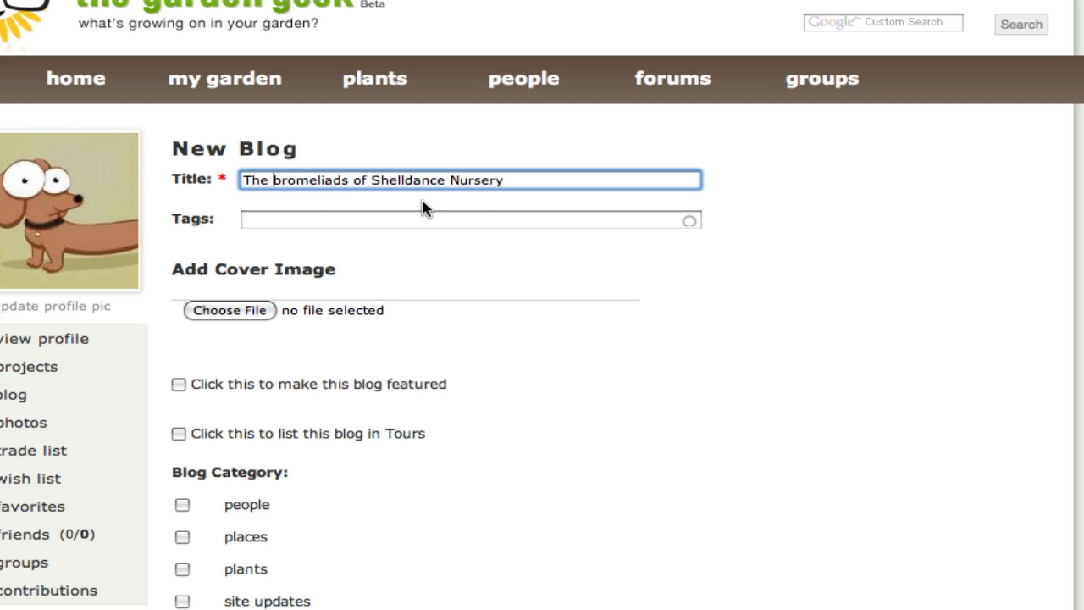
- Copy the word "bromeliads" from the title into the tags, followed by a comma
{"action": "left_click", "coordinate": [285, 221]}
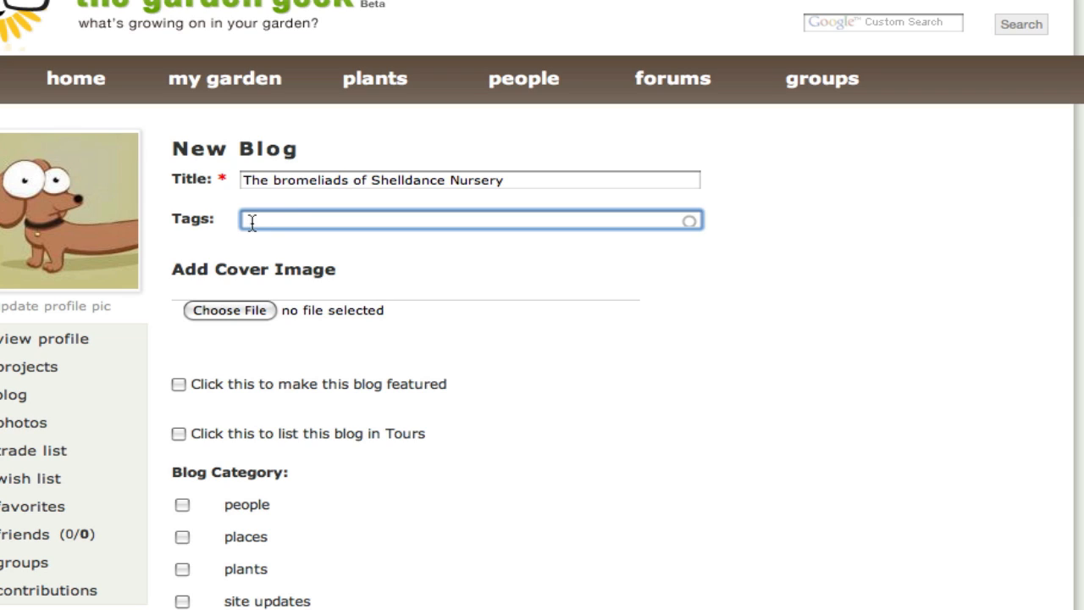
{"action": "left_click_drag", "start_coordinate": [352, 181], "coordinate": [272, 181]}
{"action": "key", "text": "super+c"}
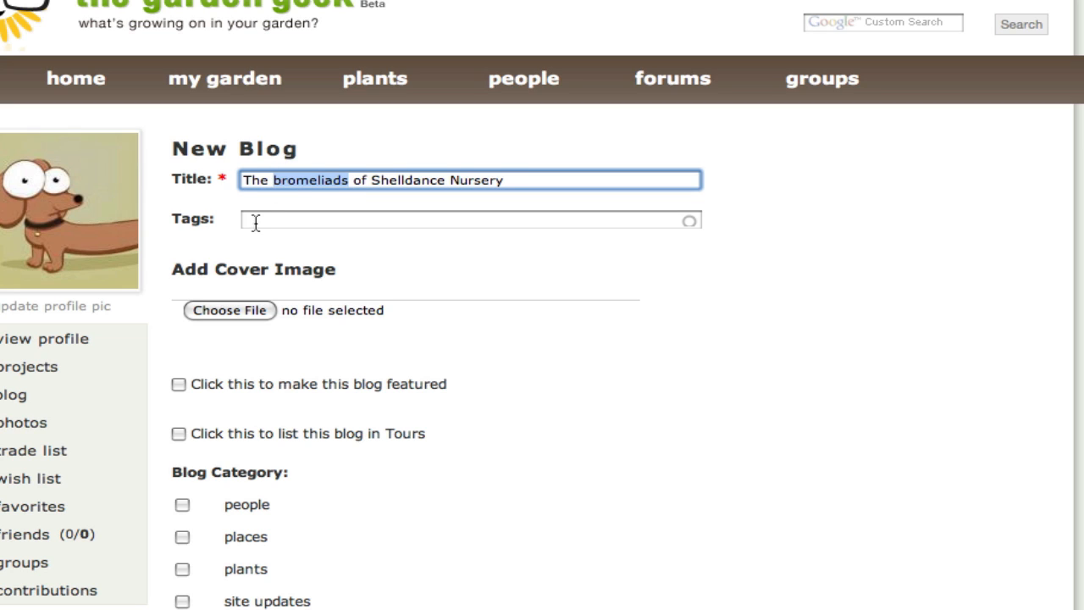
{"action": "left_click", "coordinate": [255, 223]}
{"action": "key", "text": "super+v"}
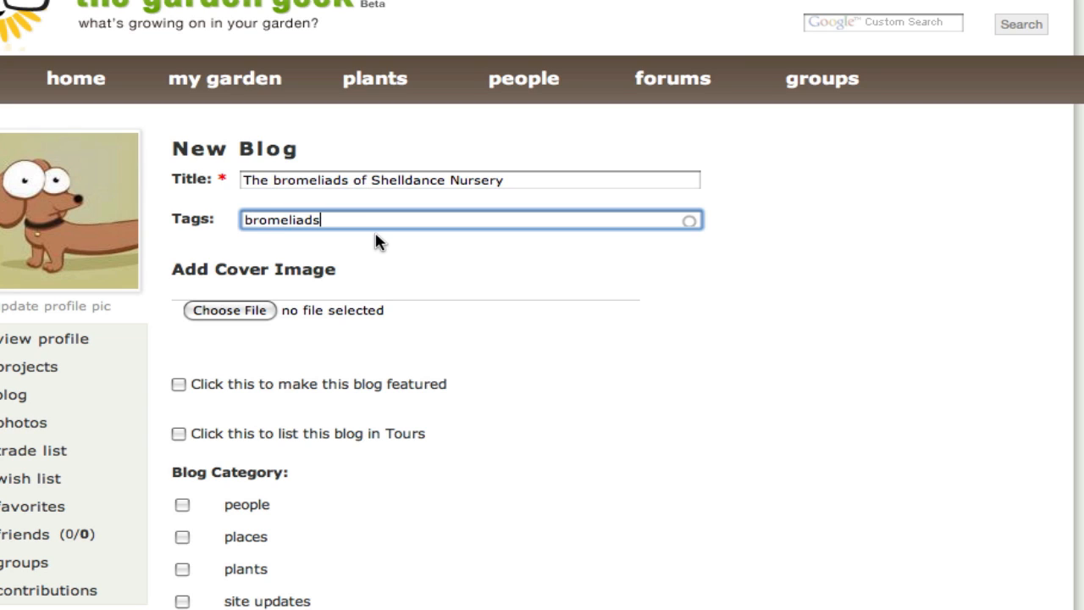
{"action": "type", "text": ","}
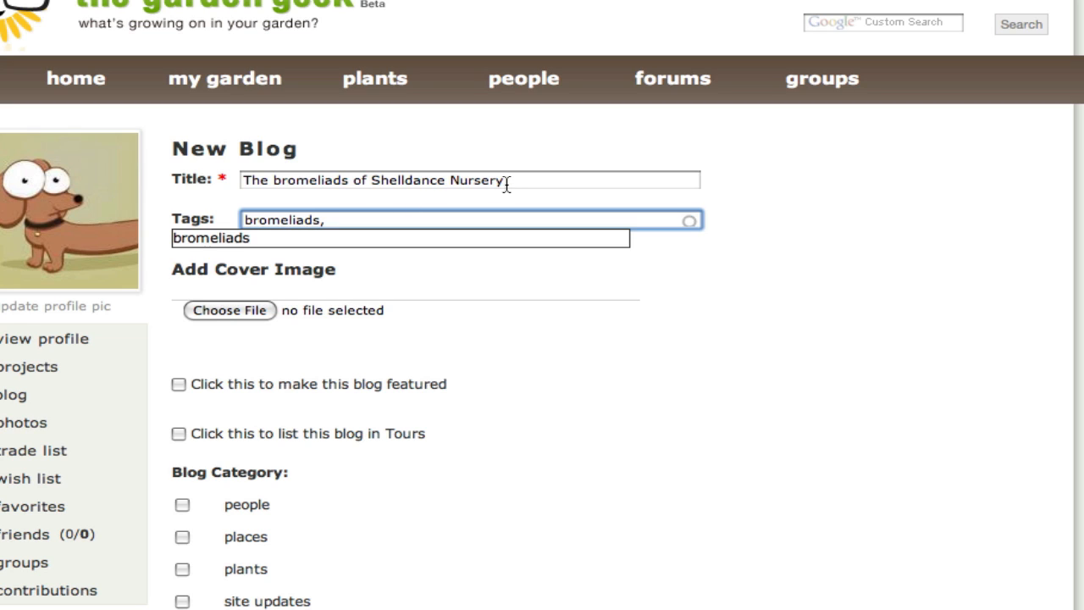
- Add "Shelldance Nursery" from the title as a second tag and the suggested "California" as a third
{"action": "left_click_drag", "start_coordinate": [510, 181], "coordinate": [371, 184]}
{"action": "key", "text": "super+c"}
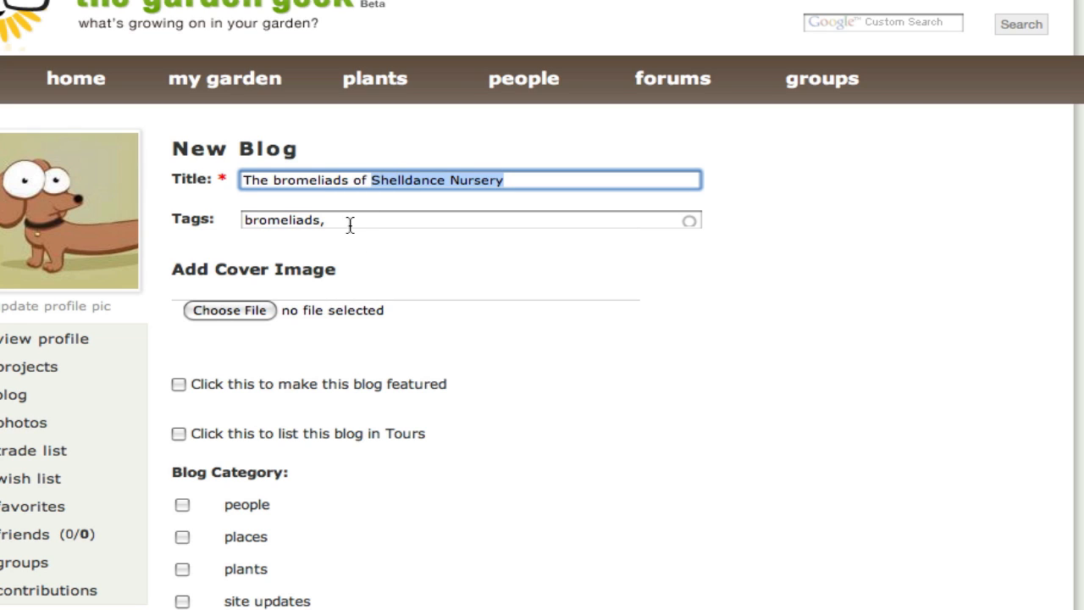
{"action": "left_click", "coordinate": [356, 225]}
{"action": "key", "text": "super+v"}
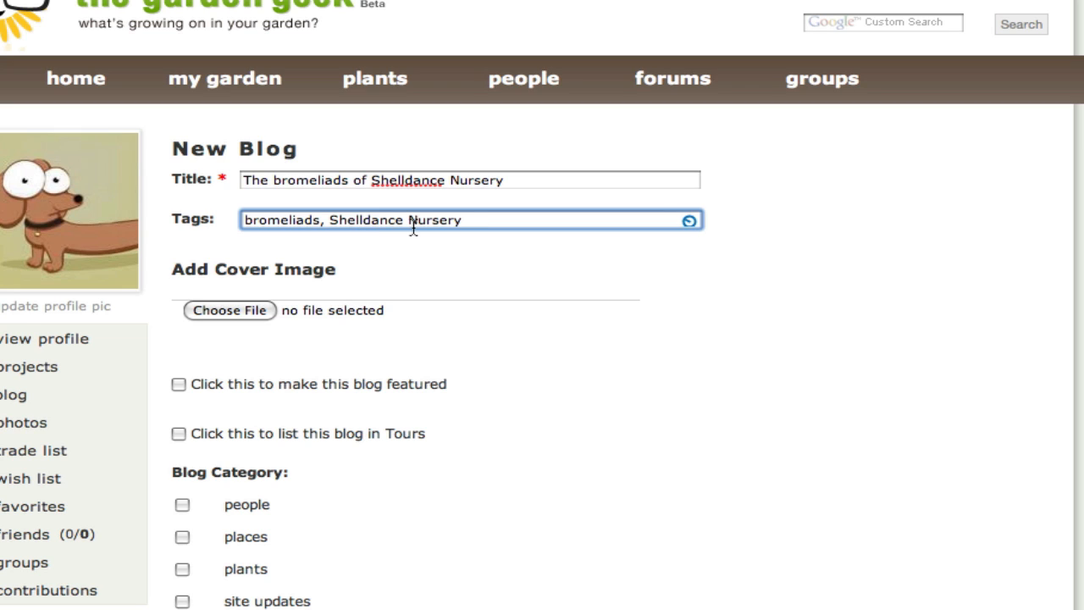
{"action": "type", "text": ", Cal"}
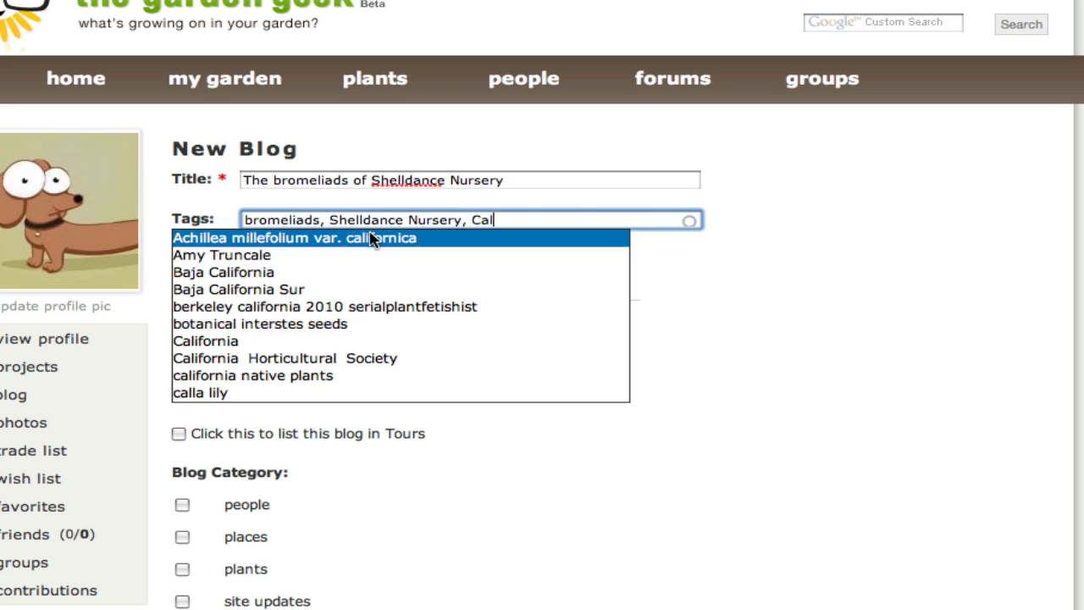
{"action": "left_click", "coordinate": [251, 343]}
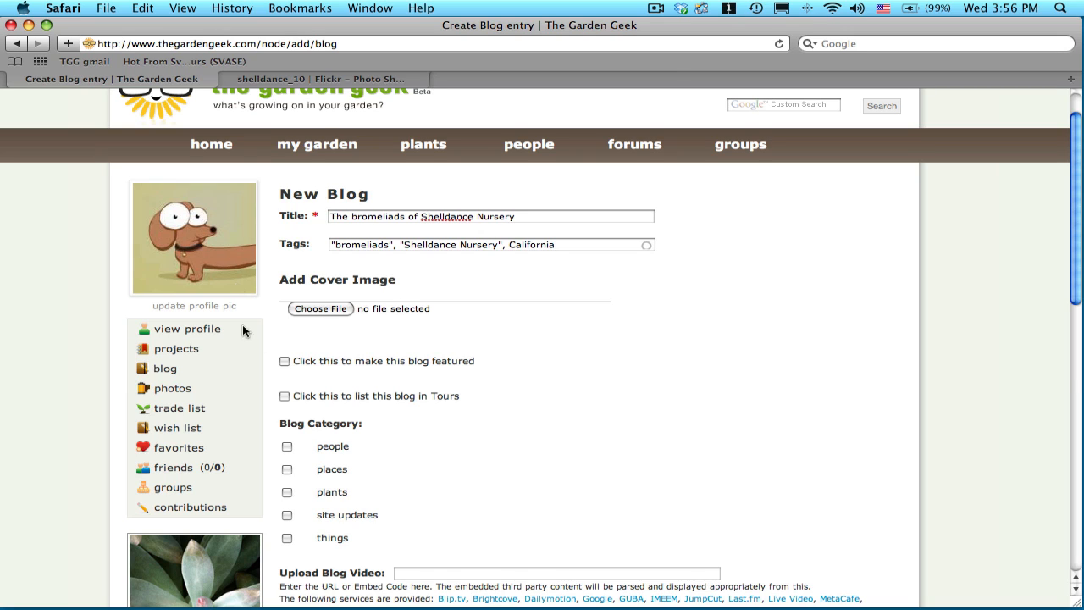
- Choose Picture 22.png from the Desktop as the blog's cover image
{"action": "left_click", "coordinate": [327, 310]}
{"action": "left_click", "coordinate": [251, 211]}
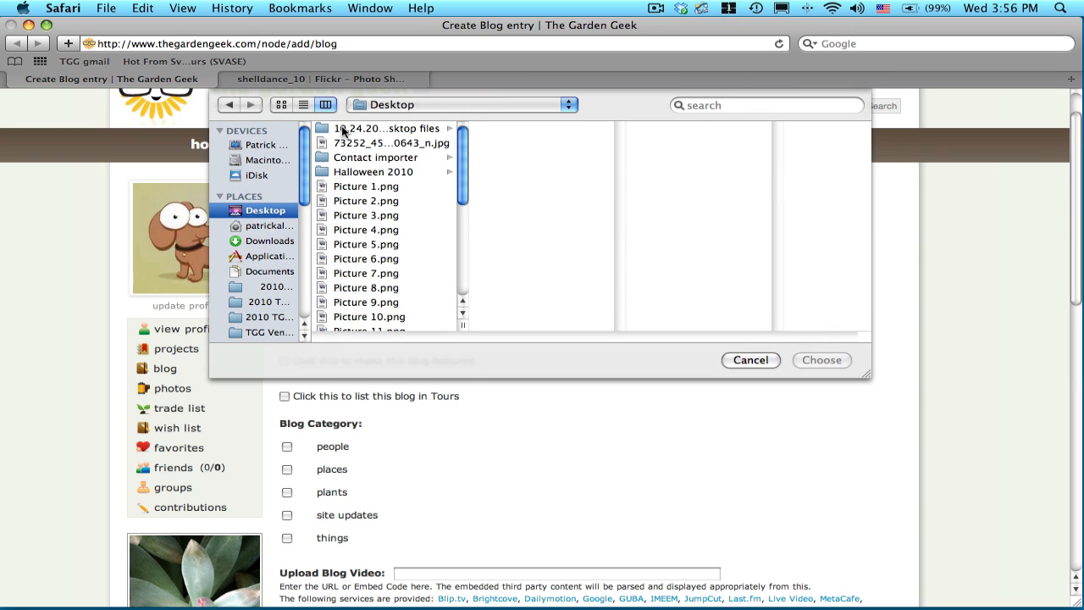
{"action": "left_click", "coordinate": [356, 143]}
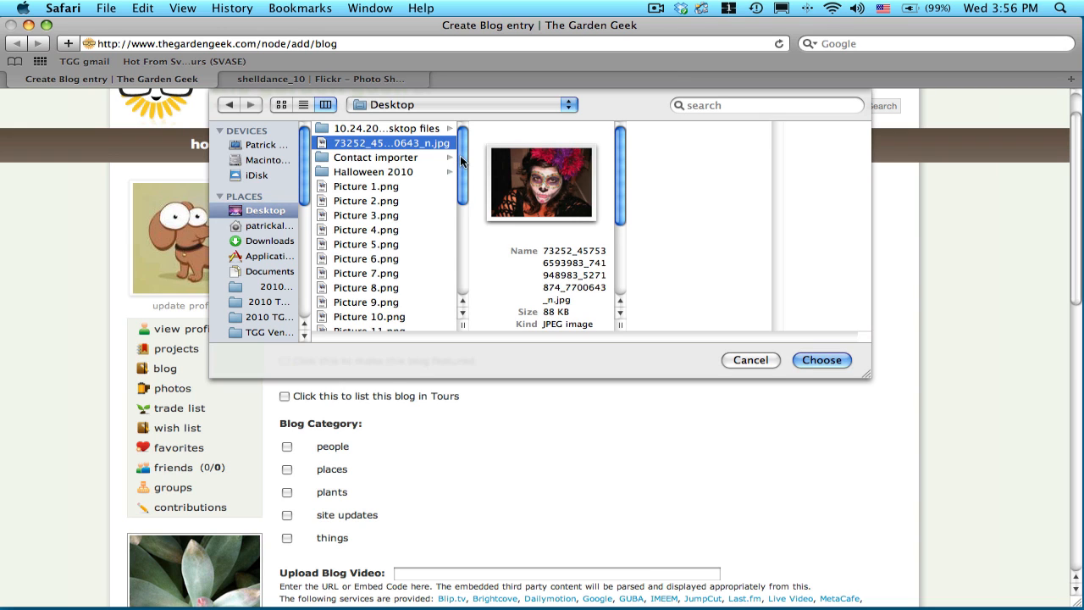
{"action": "scroll", "coordinate": [381, 245], "scroll_direction": "down", "scroll_amount": 5}
{"action": "left_click", "coordinate": [346, 268]}
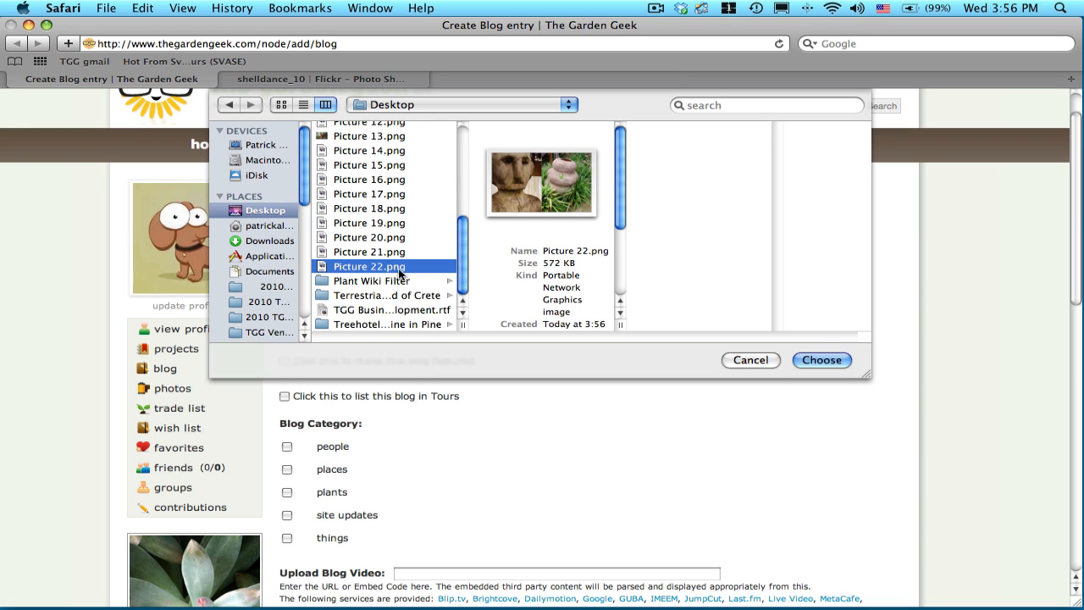
{"action": "left_click", "coordinate": [820, 360]}
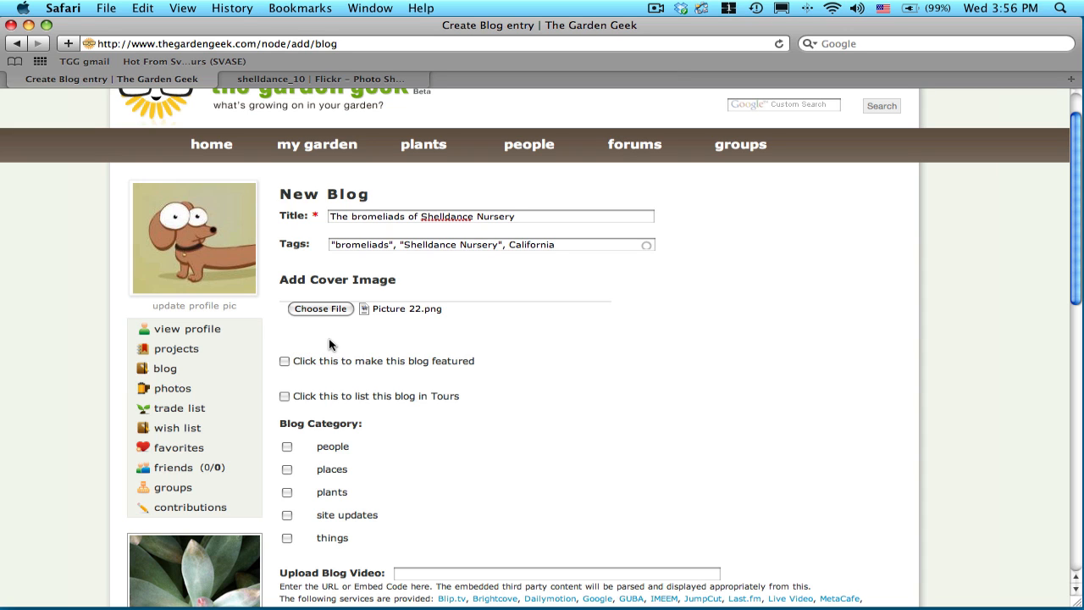
- Mark the blog as featured and list it in Tours
{"action": "scroll", "coordinate": [329, 344], "scroll_direction": "down", "scroll_amount": 3}
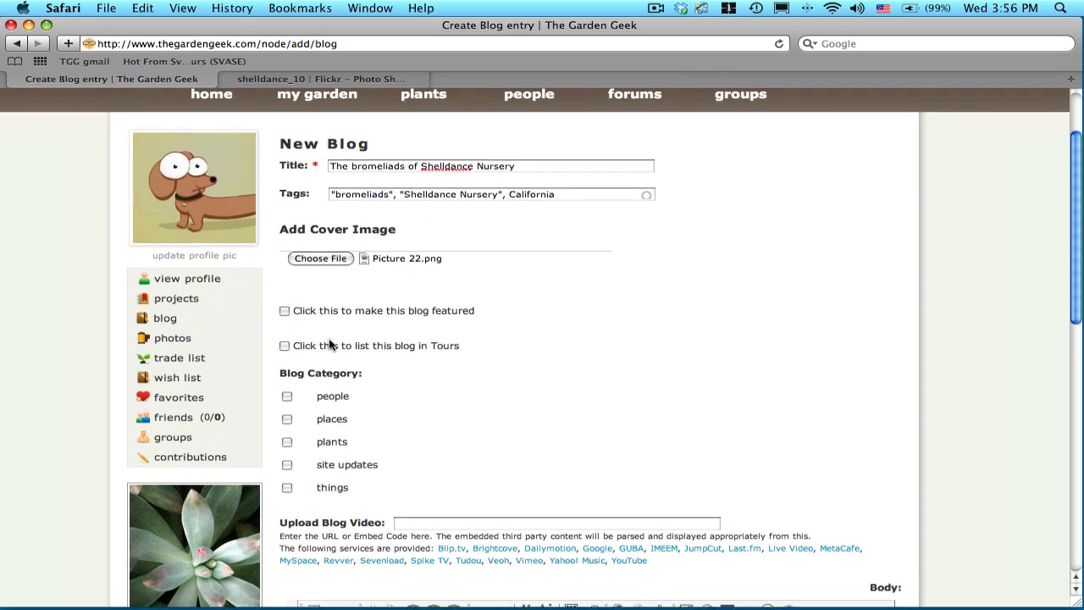
{"action": "scroll", "coordinate": [338, 345], "scroll_direction": "down", "scroll_amount": 1}
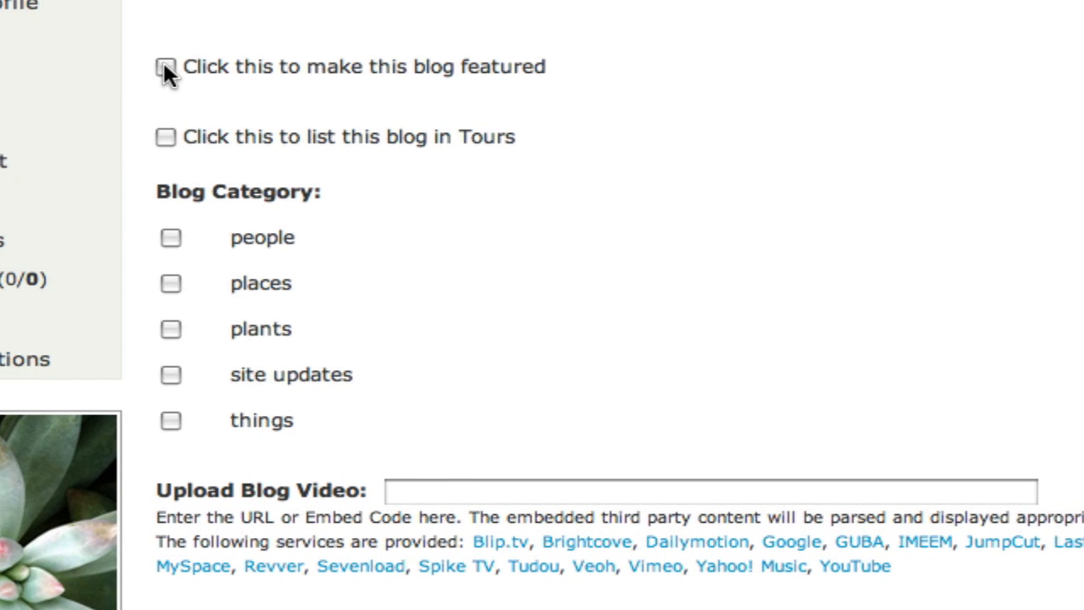
{"action": "left_click", "coordinate": [165, 66]}
{"action": "scroll", "coordinate": [480, 170], "scroll_direction": "down", "scroll_amount": 3}
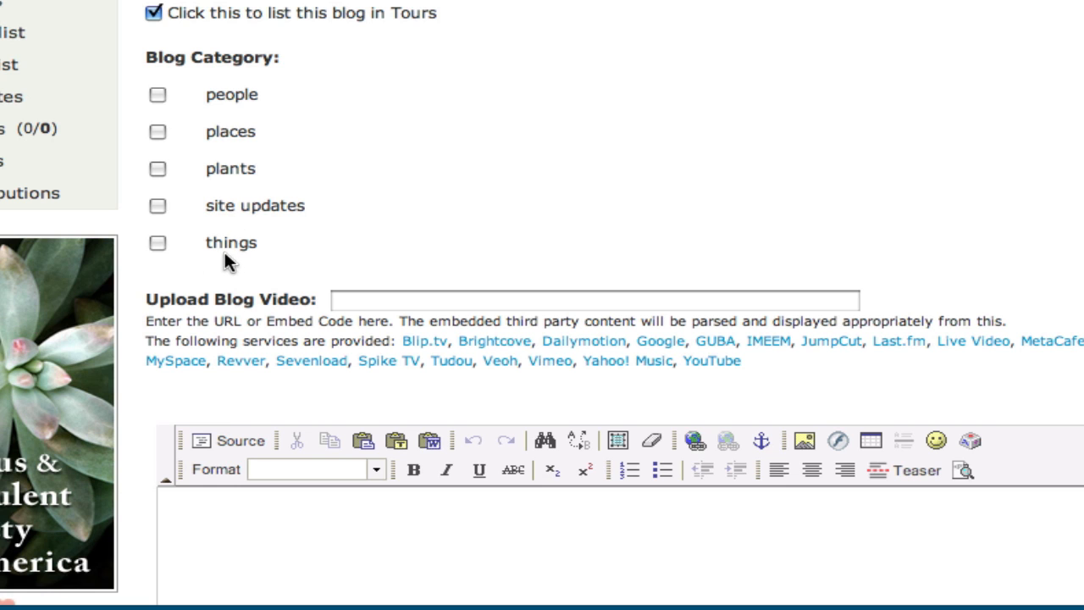
- Assign the blog to the places and plants categories
{"action": "left_click", "coordinate": [158, 133]}
{"action": "left_click", "coordinate": [157, 169]}
{"action": "scroll", "coordinate": [499, 155], "scroll_direction": "down", "scroll_amount": 1}
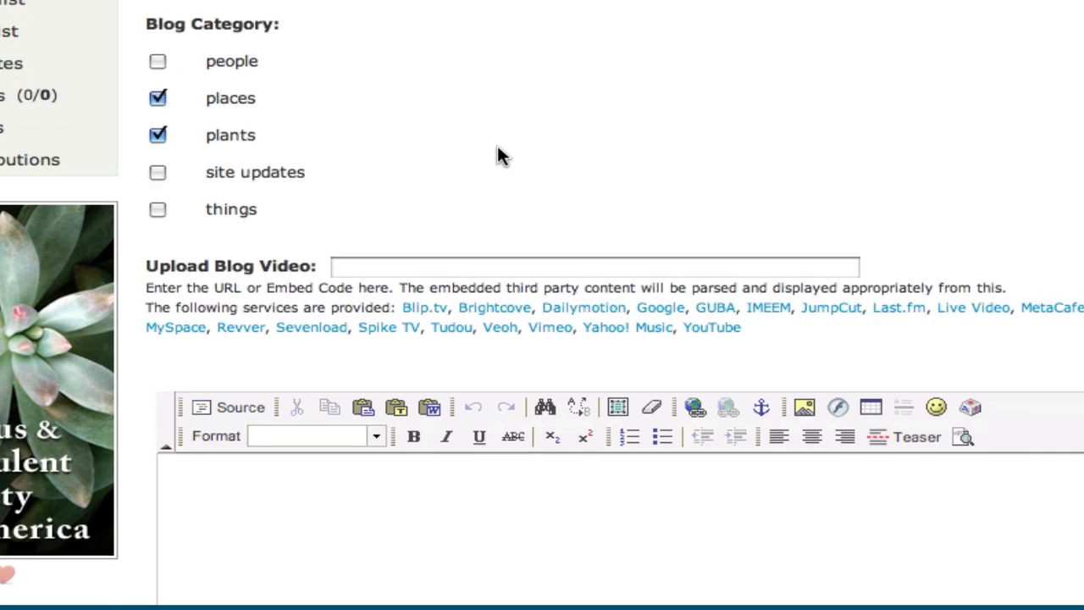
- Place the cursor in the empty blog body and switch its editor to source view
{"action": "scroll", "coordinate": [498, 148], "scroll_direction": "down", "scroll_amount": 5}
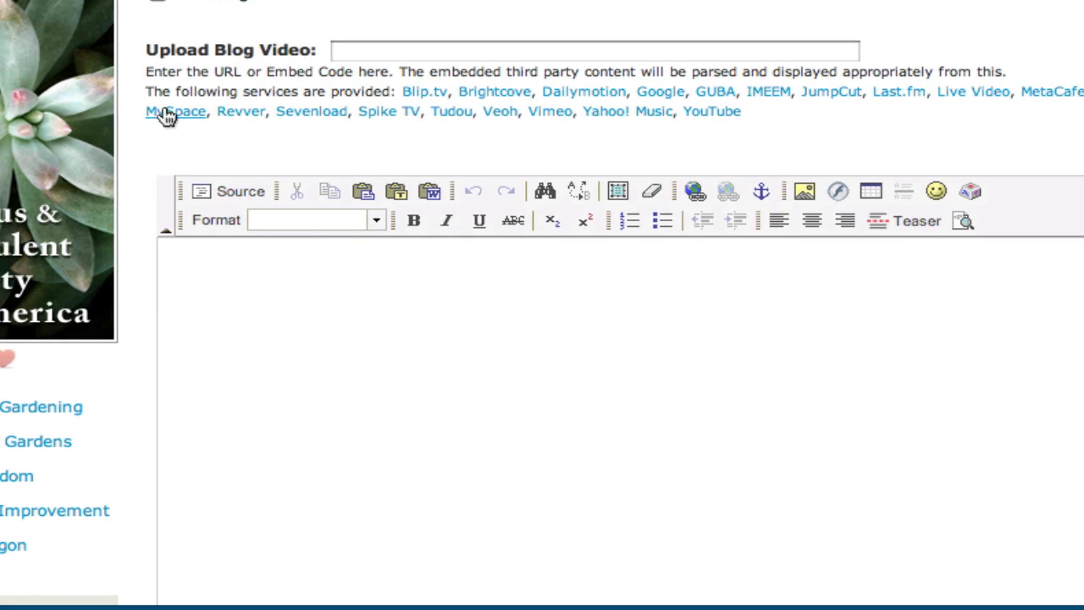
{"action": "scroll", "coordinate": [189, 242], "scroll_direction": "down", "scroll_amount": 4}
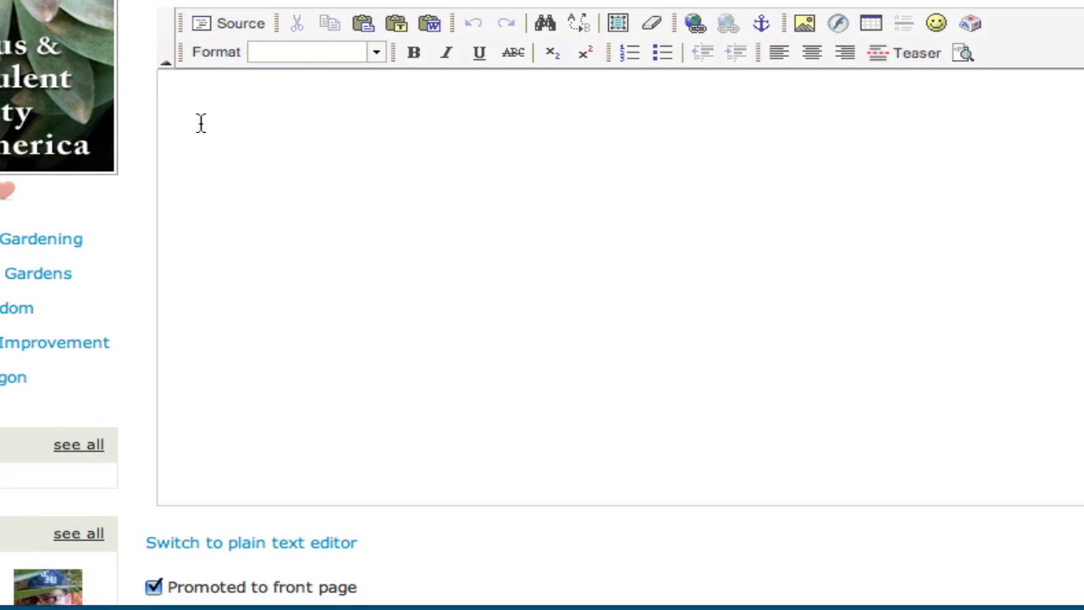
{"action": "left_click", "coordinate": [201, 123]}
{"action": "scroll", "coordinate": [630, 63], "scroll_direction": "down", "scroll_amount": 2}
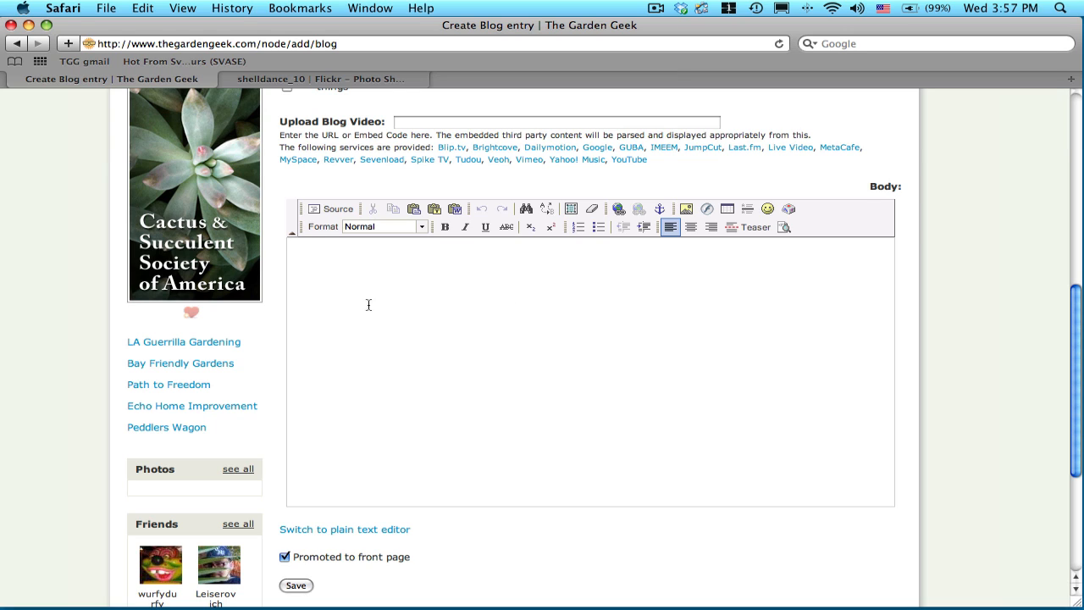
{"action": "left_click", "coordinate": [330, 212]}
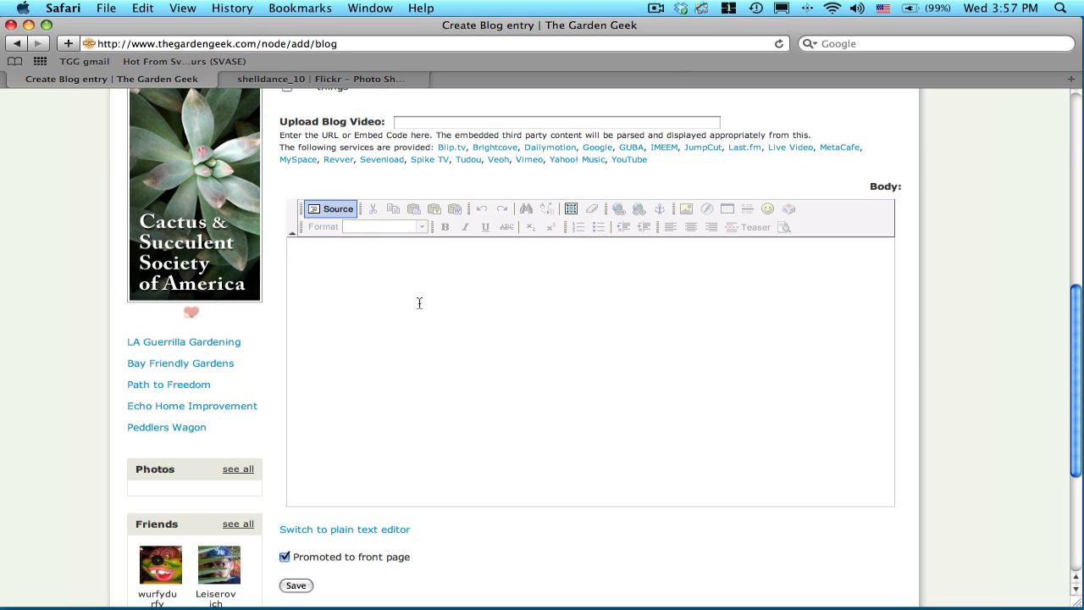
- Copy the HTML embed code of the shelldance_10 photo on Flickr, keeping the Medium 500 (500 x 331) size
{"action": "left_click", "coordinate": [286, 78]}
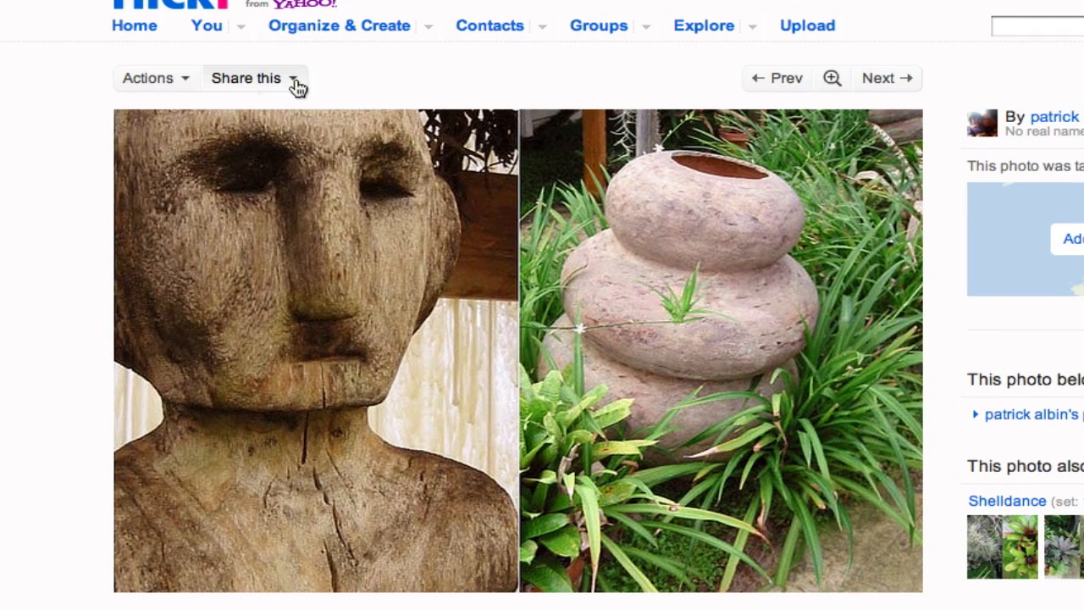
{"action": "left_click", "coordinate": [294, 80]}
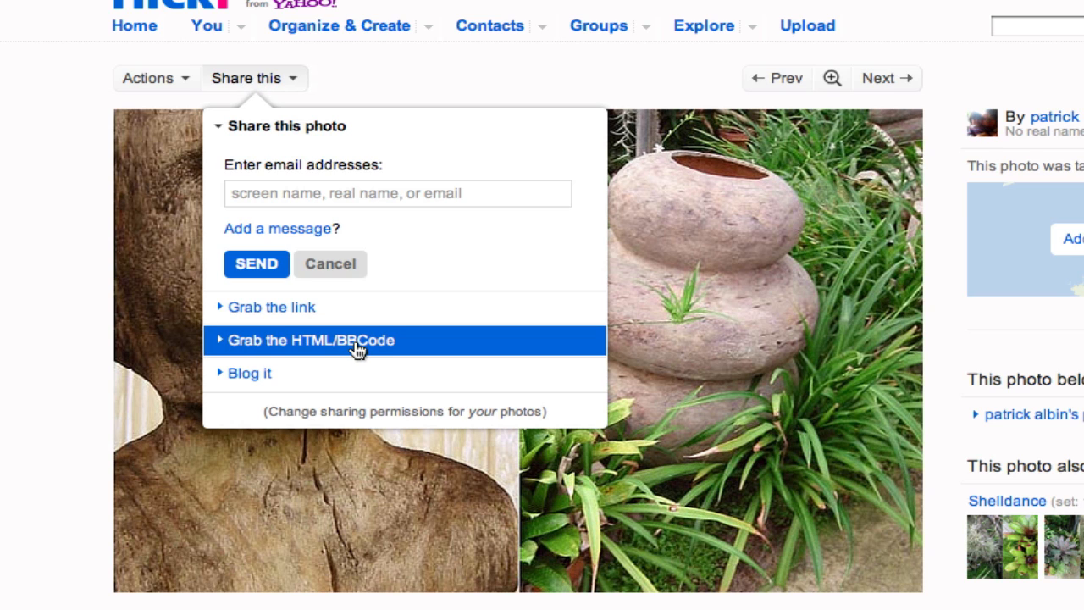
{"action": "left_click", "coordinate": [370, 343]}
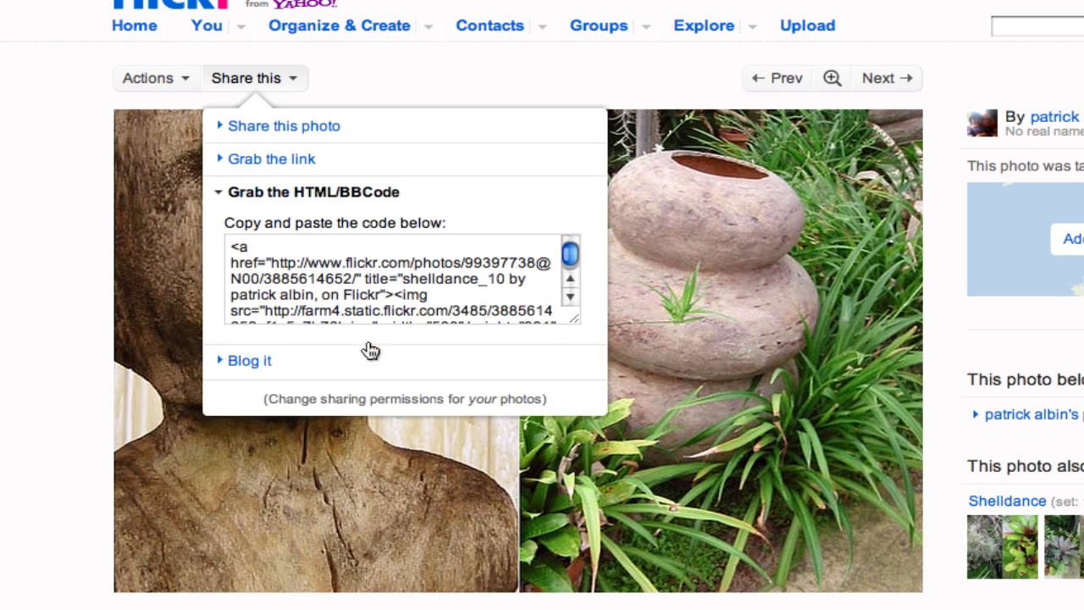
{"action": "left_click", "coordinate": [336, 276]}
{"action": "left_click_drag", "start_coordinate": [231, 254], "coordinate": [378, 333]}
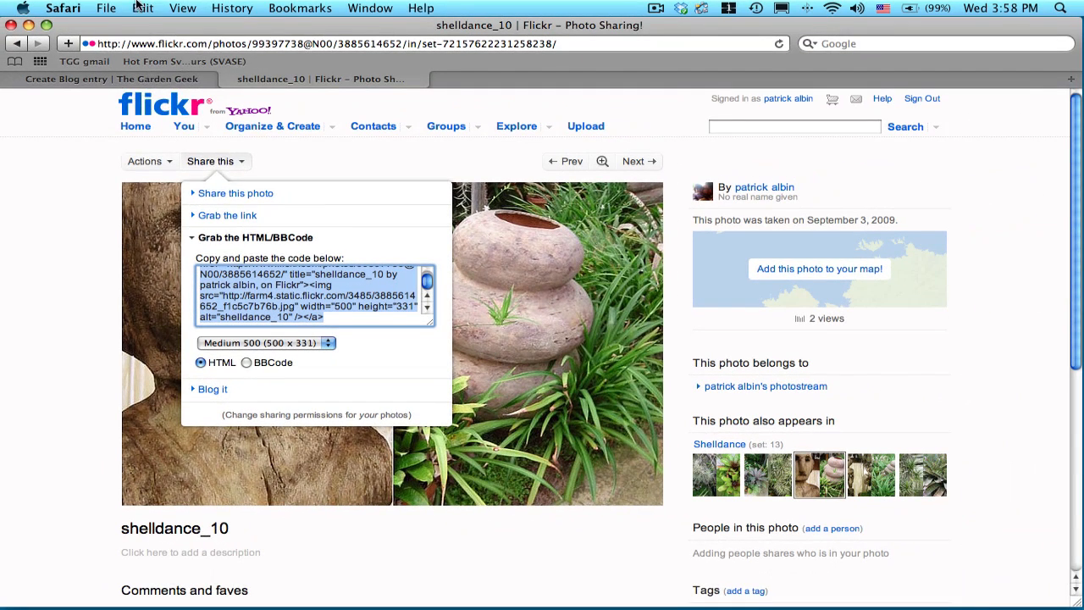
{"action": "left_click", "coordinate": [143, 7]}
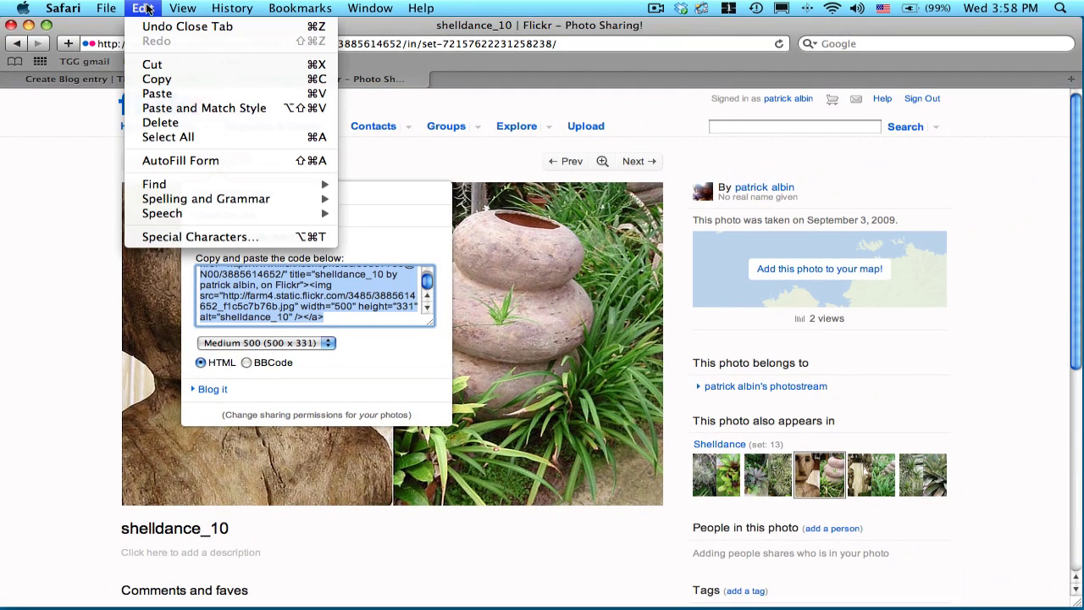
{"action": "left_click", "coordinate": [151, 79]}
- Paste the shelldance_10 embed code into the blog body source, preview the rendered image and return to source view
{"action": "left_click", "coordinate": [149, 78]}
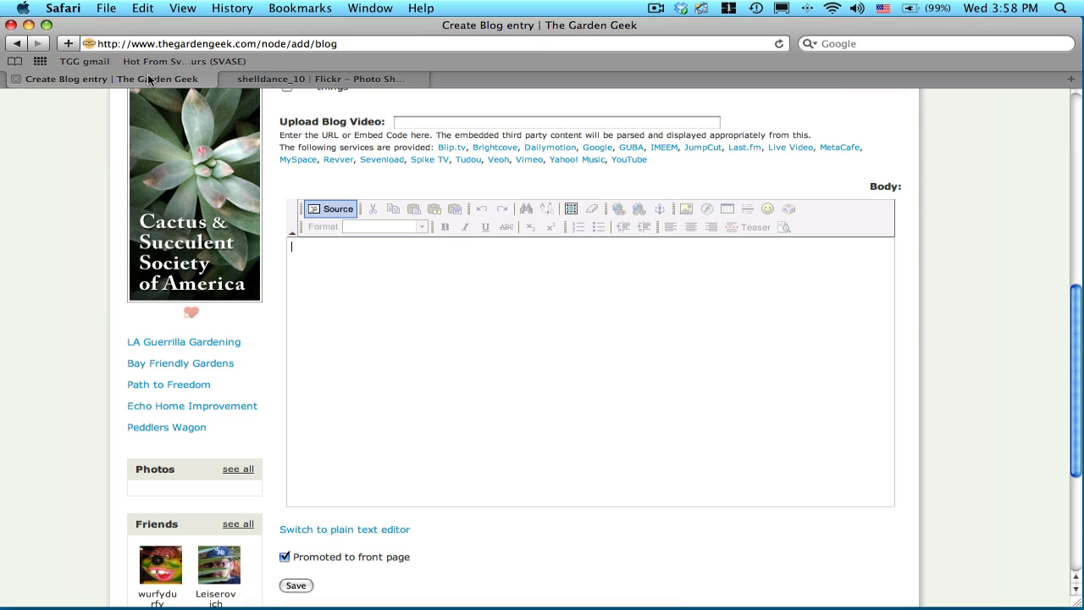
{"action": "left_click", "coordinate": [138, 7]}
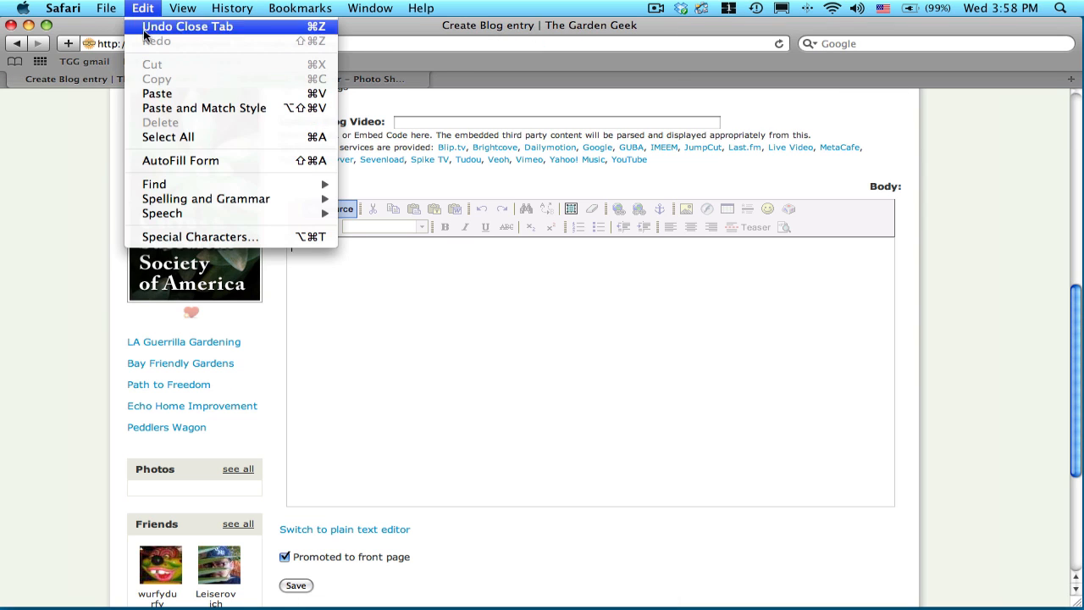
{"action": "left_click", "coordinate": [147, 160]}
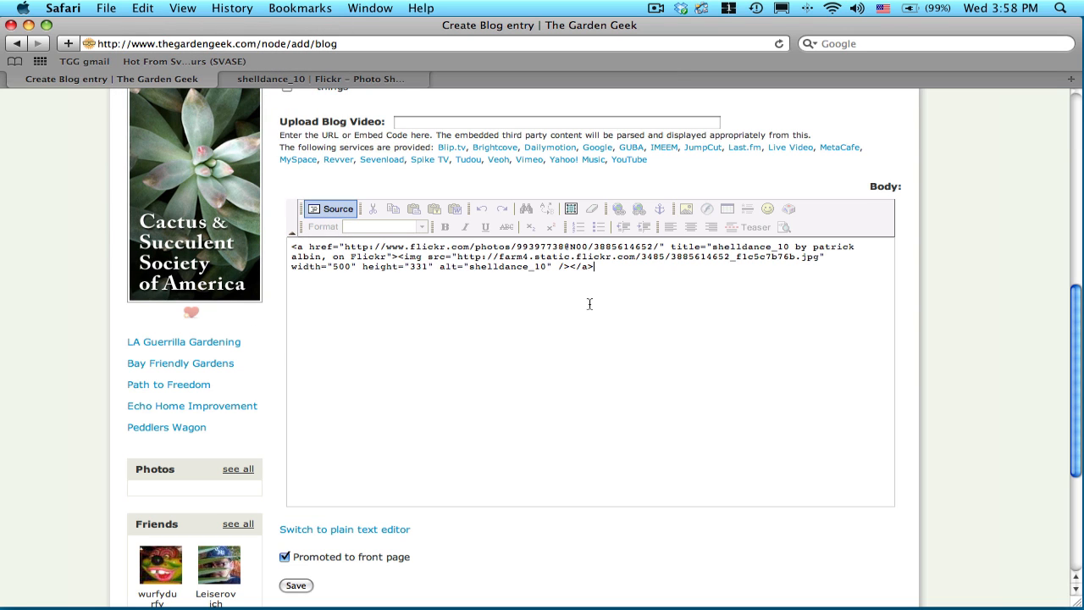
{"action": "left_click", "coordinate": [332, 208]}
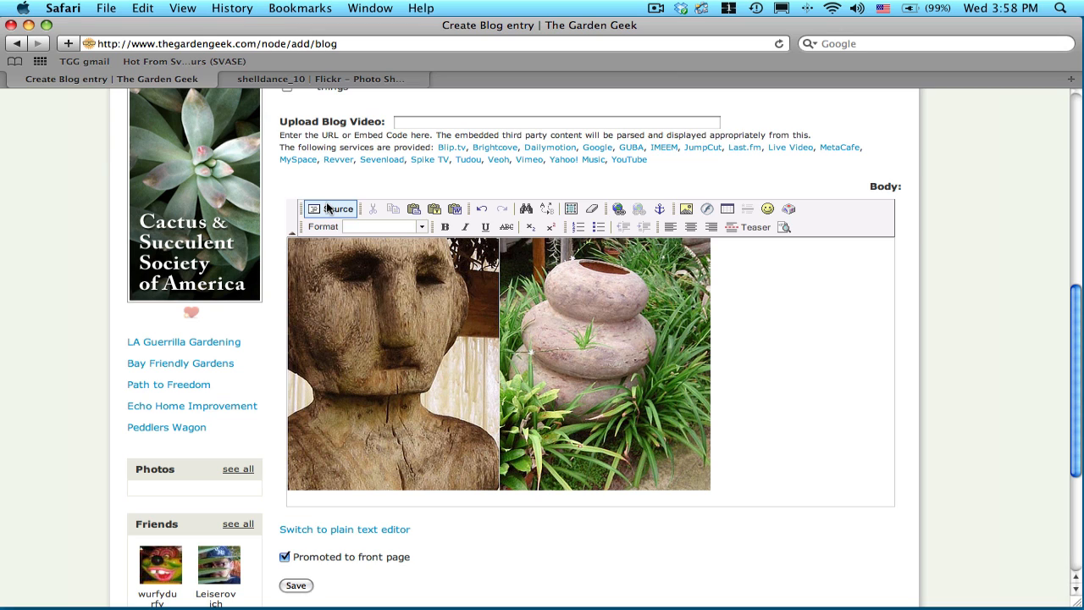
{"action": "left_click", "coordinate": [328, 209]}
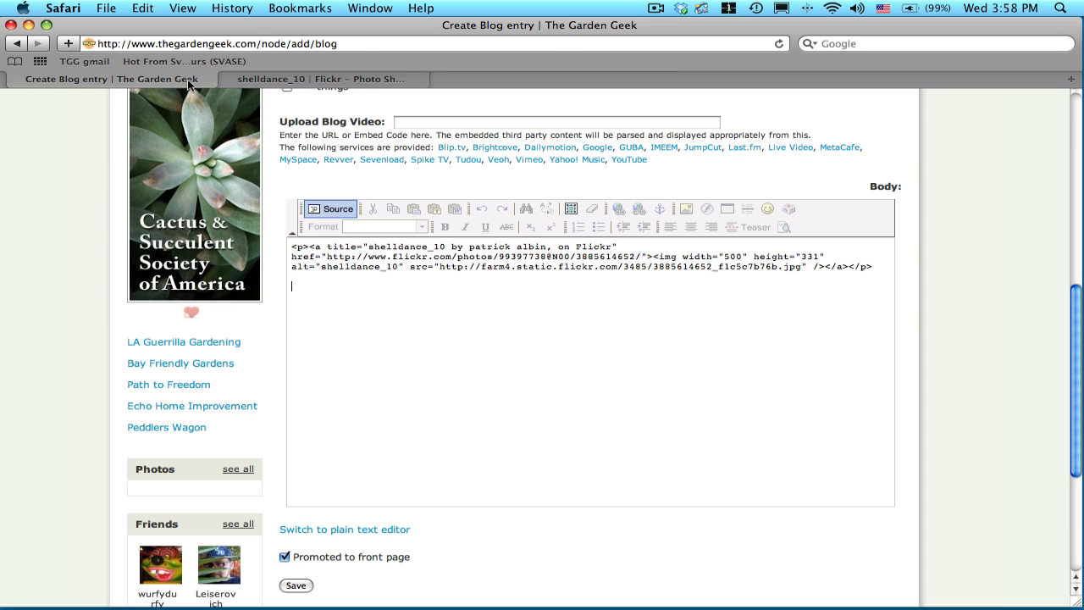
- Open the shelldance_08 photo from the Shelldance set on Flickr and copy its HTML embed code
{"action": "left_click", "coordinate": [266, 80]}
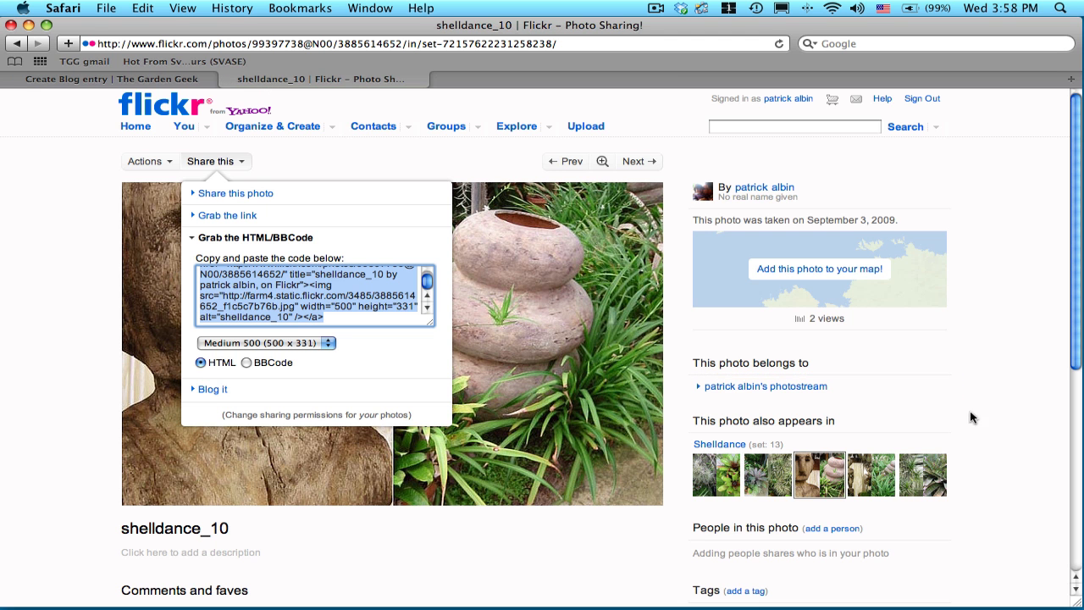
{"action": "left_click", "coordinate": [702, 484]}
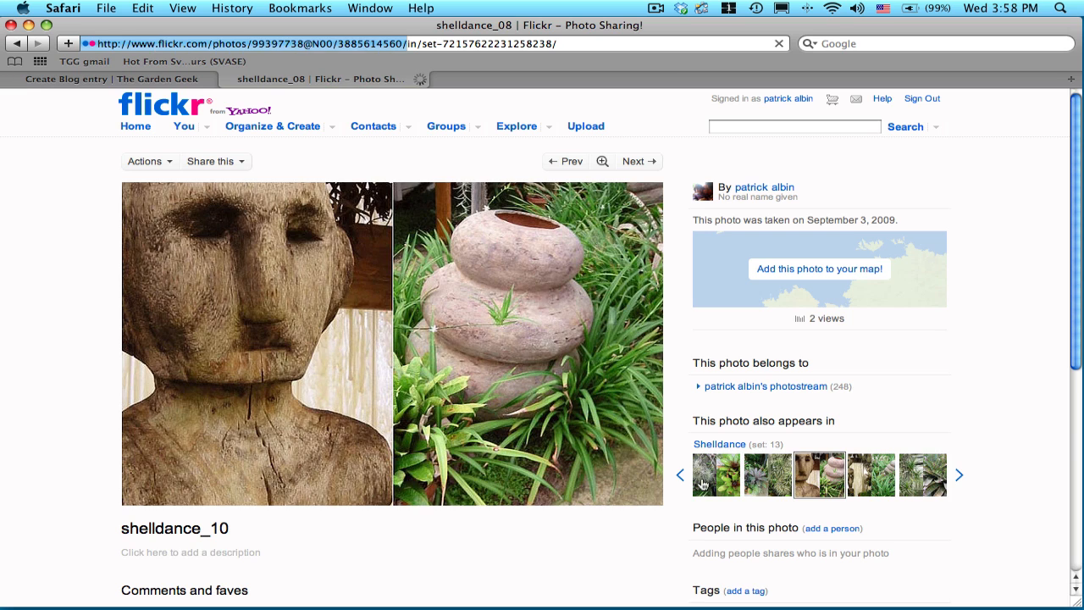
{"action": "left_click", "coordinate": [238, 163]}
{"action": "left_click", "coordinate": [221, 339]}
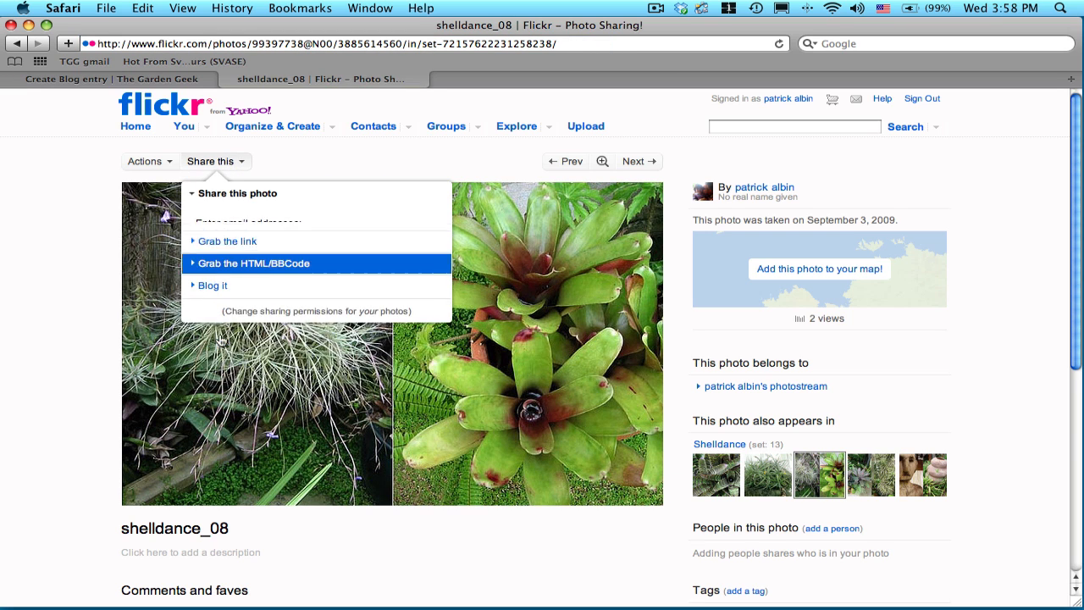
{"action": "left_click", "coordinate": [199, 278]}
{"action": "left_click_drag", "start_coordinate": [199, 278], "coordinate": [405, 342]}
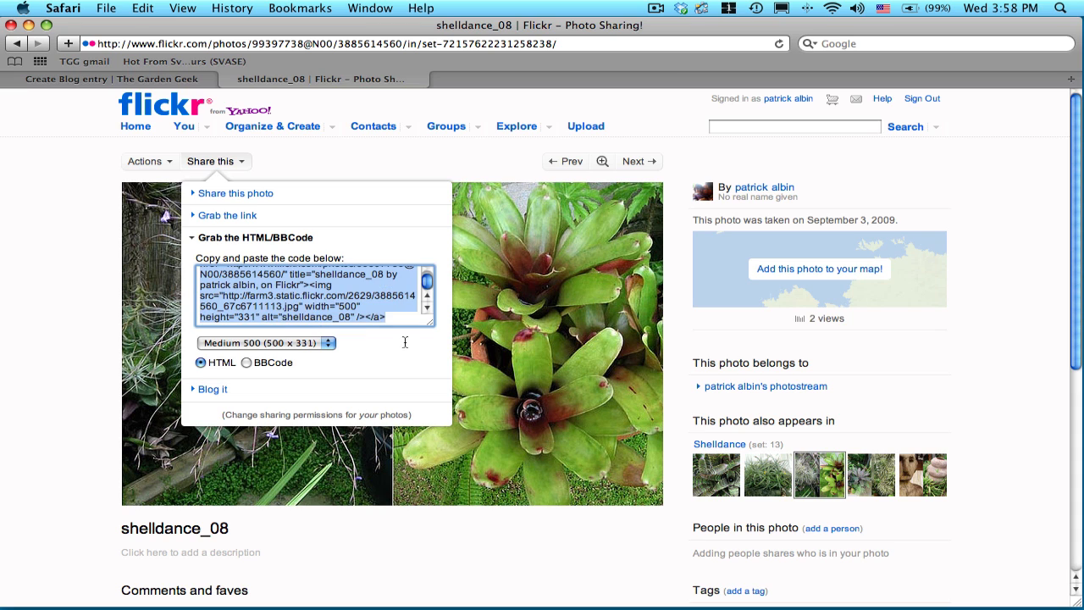
{"action": "left_click", "coordinate": [142, 8]}
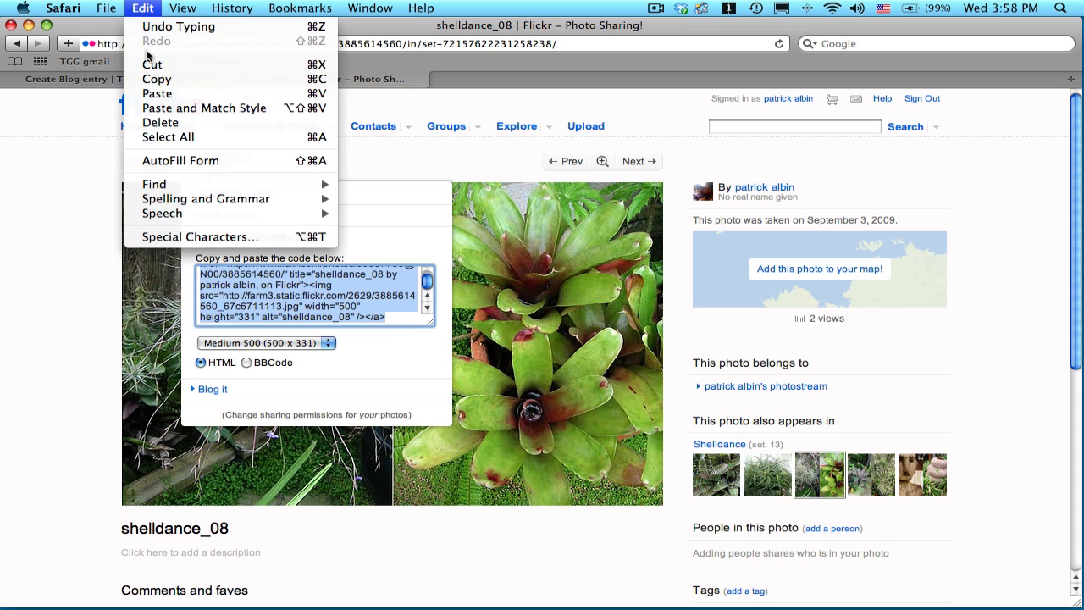
{"action": "left_click", "coordinate": [151, 80]}
- Paste the shelldance_08 embed code below the shelldance_10 code in the blog body source
{"action": "left_click", "coordinate": [113, 80]}
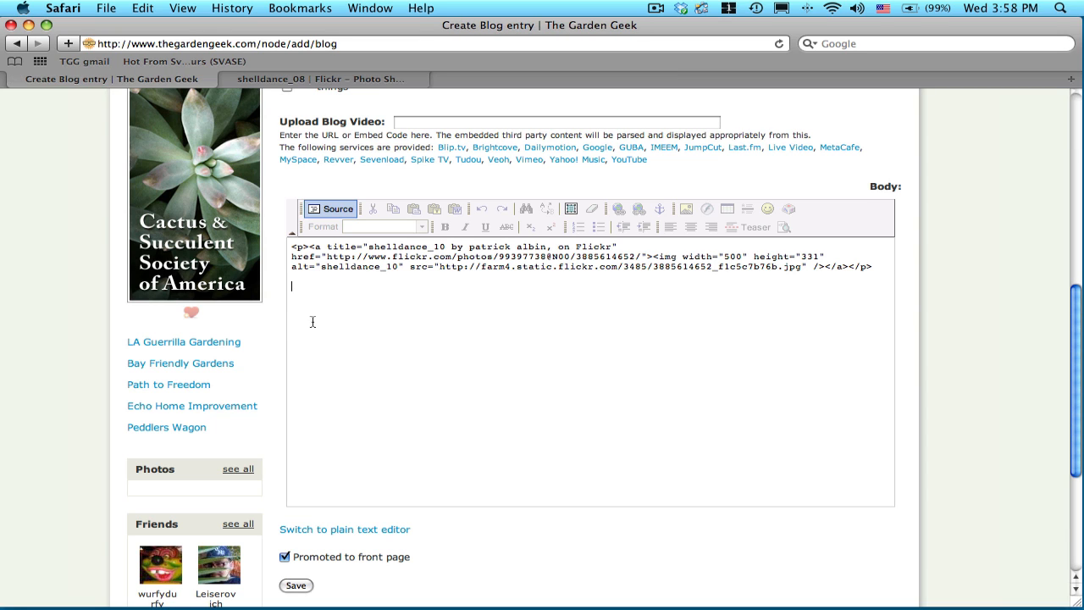
{"action": "left_click", "coordinate": [142, 9]}
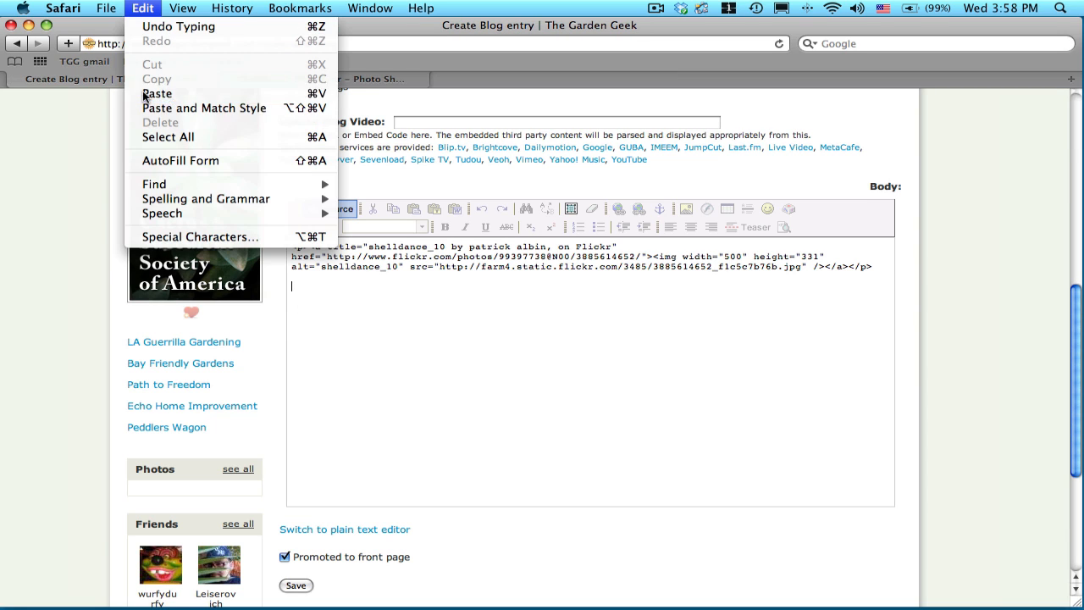
{"action": "left_click", "coordinate": [153, 91]}
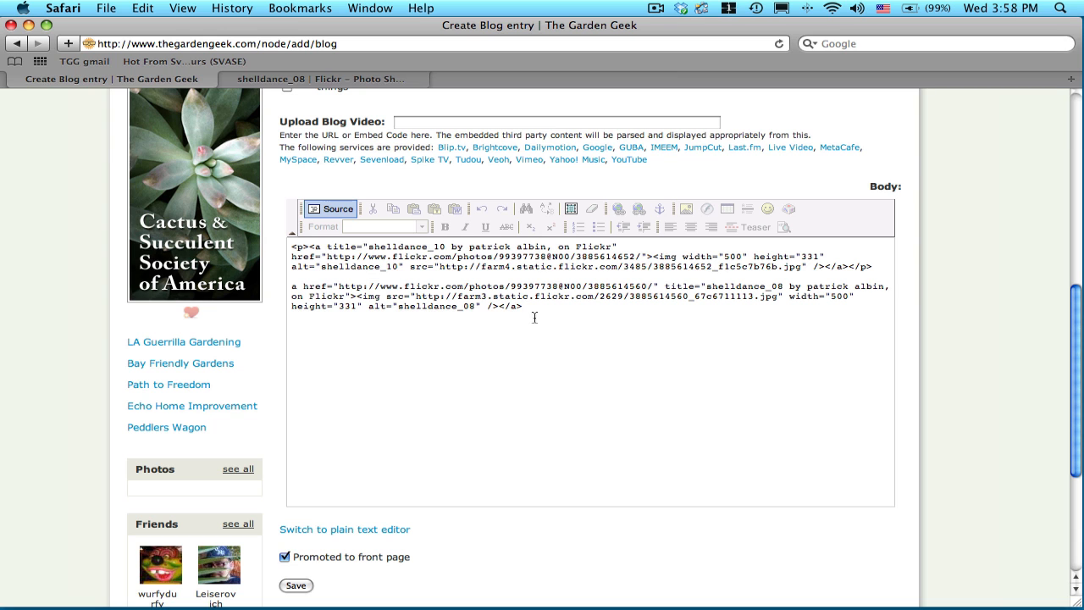
- Open the shelldance_09 photo from the Shelldance set on Flickr and copy its HTML embed code
{"action": "left_click", "coordinate": [275, 78]}
{"action": "left_click", "coordinate": [645, 322]}
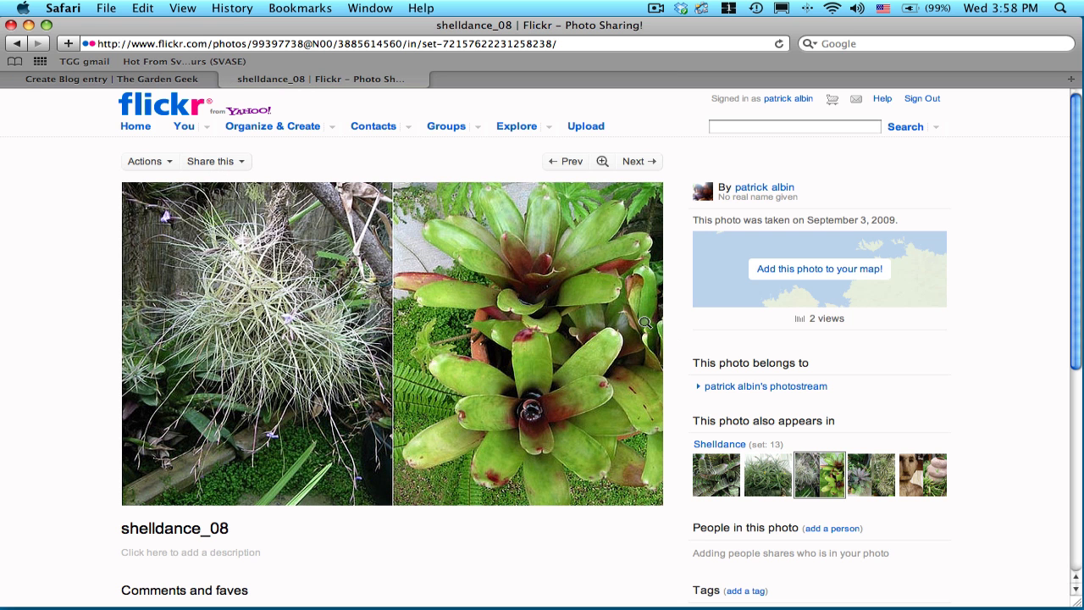
{"action": "left_click", "coordinate": [860, 487]}
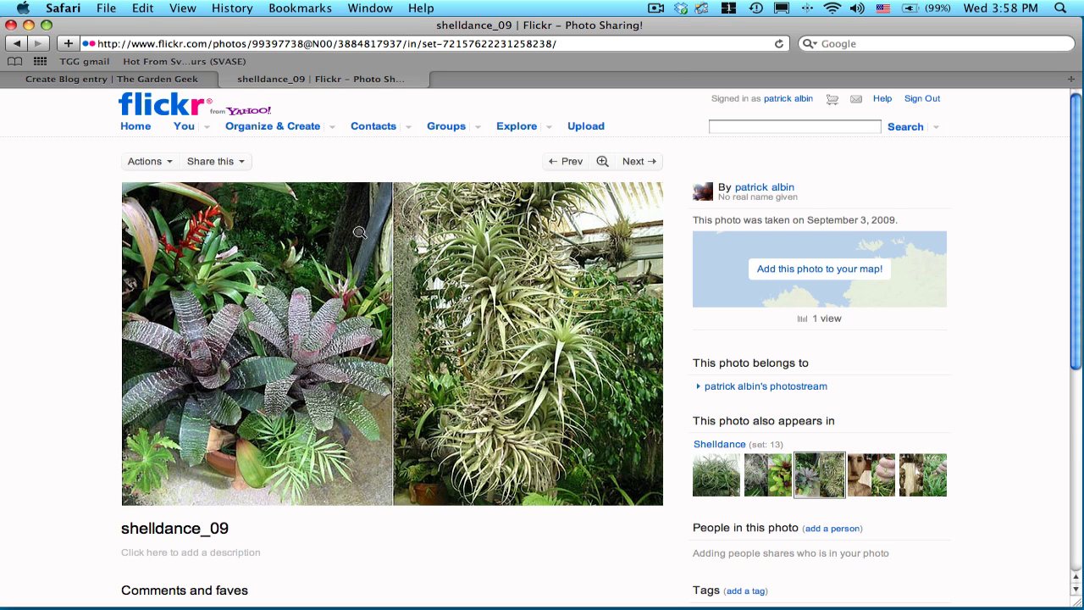
{"action": "left_click", "coordinate": [238, 163]}
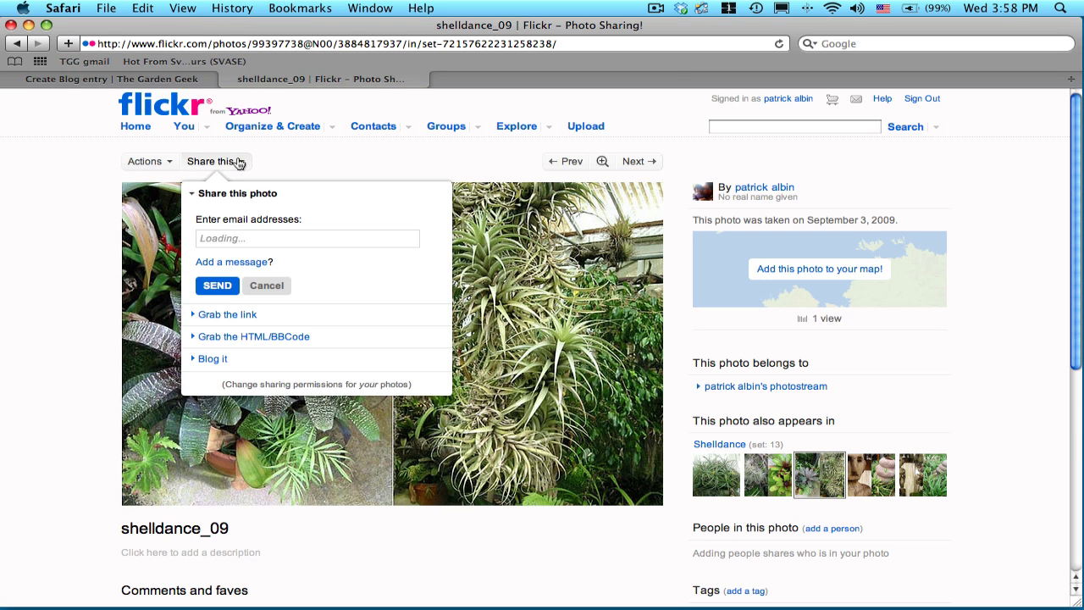
{"action": "left_click", "coordinate": [238, 336]}
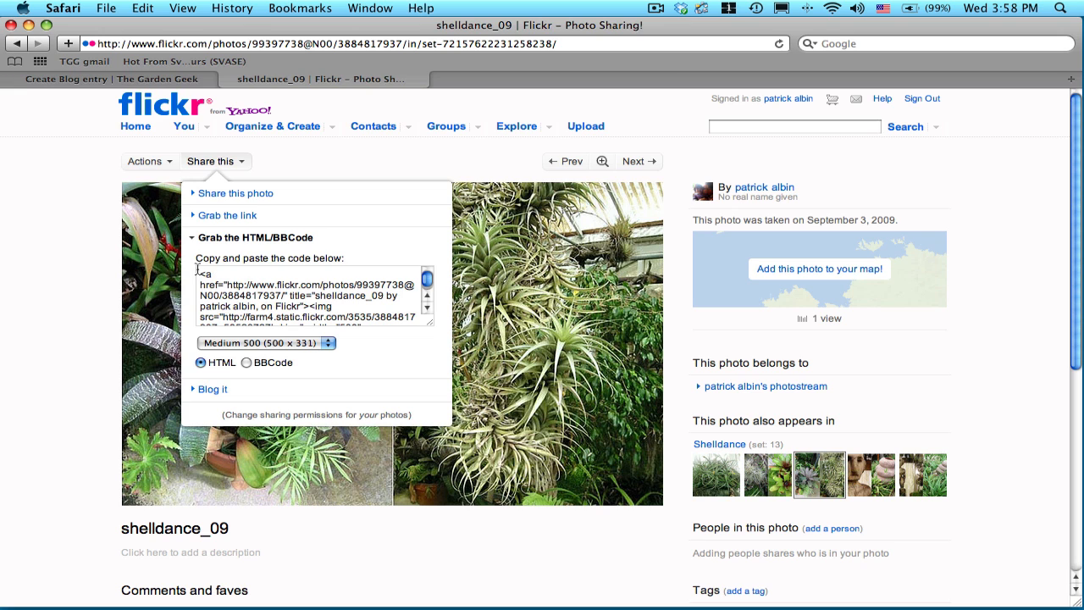
{"action": "left_click_drag", "start_coordinate": [198, 272], "coordinate": [406, 365]}
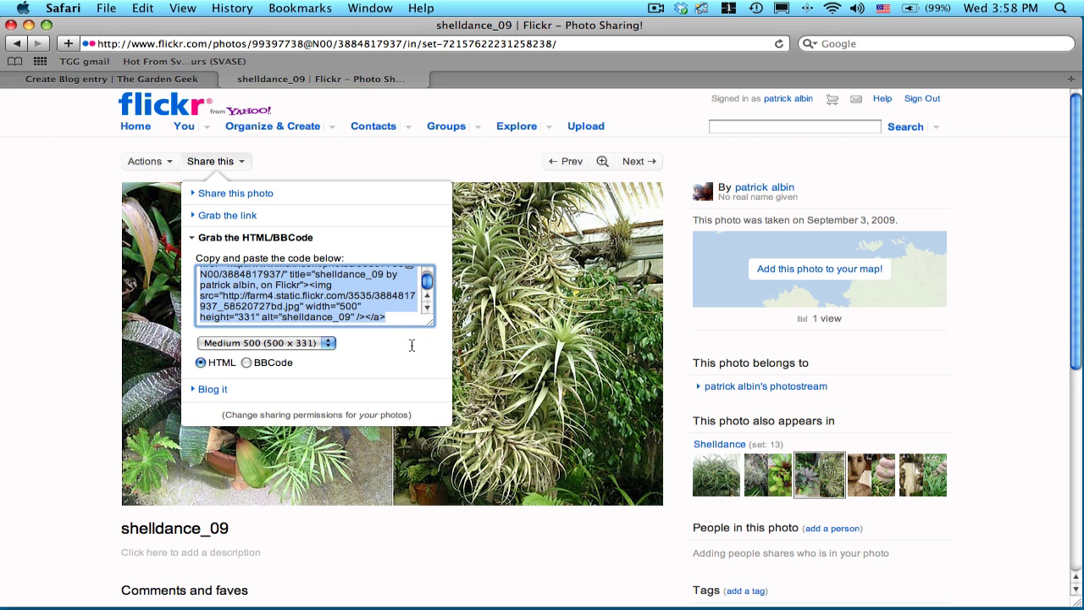
{"action": "left_click", "coordinate": [148, 10]}
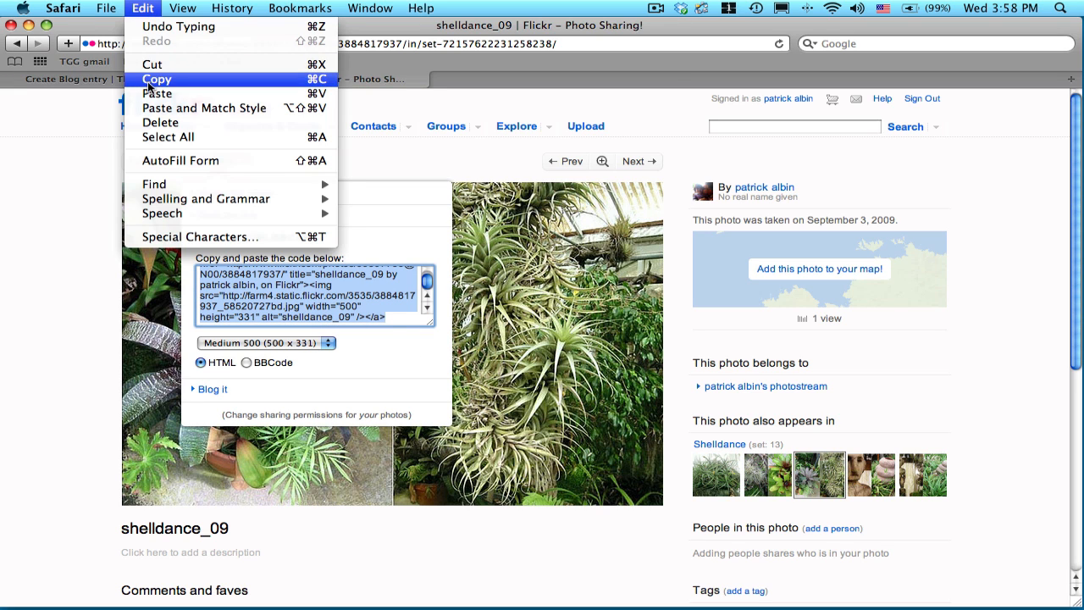
{"action": "left_click", "coordinate": [151, 90]}
- Paste the shelldance_09 embed code below the shelldance_08 code and show the blog body rendered
{"action": "left_click", "coordinate": [140, 80]}
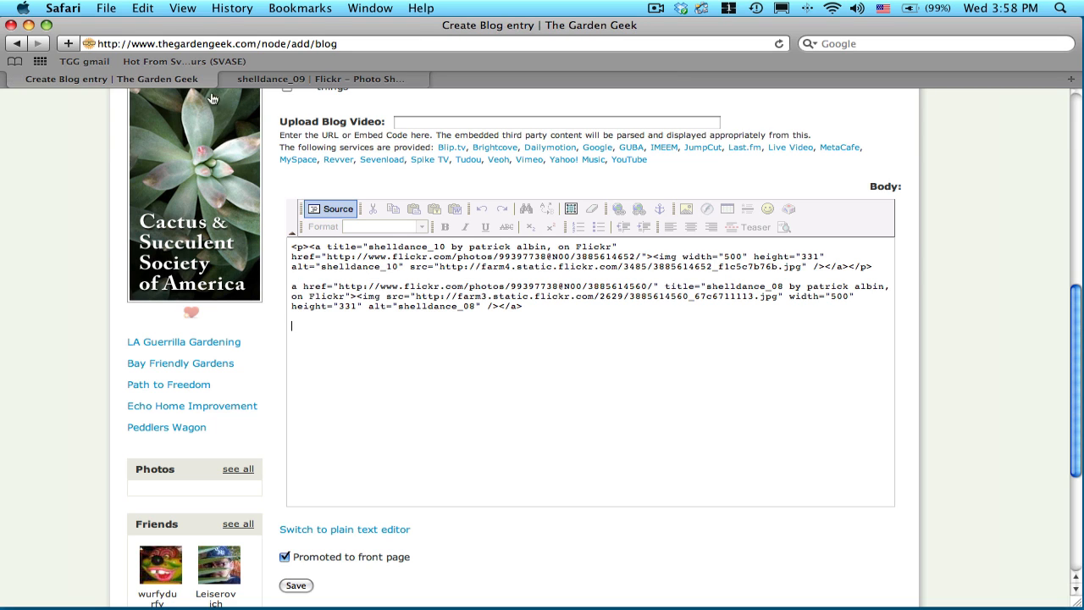
{"action": "left_click", "coordinate": [144, 7]}
{"action": "left_click", "coordinate": [155, 95]}
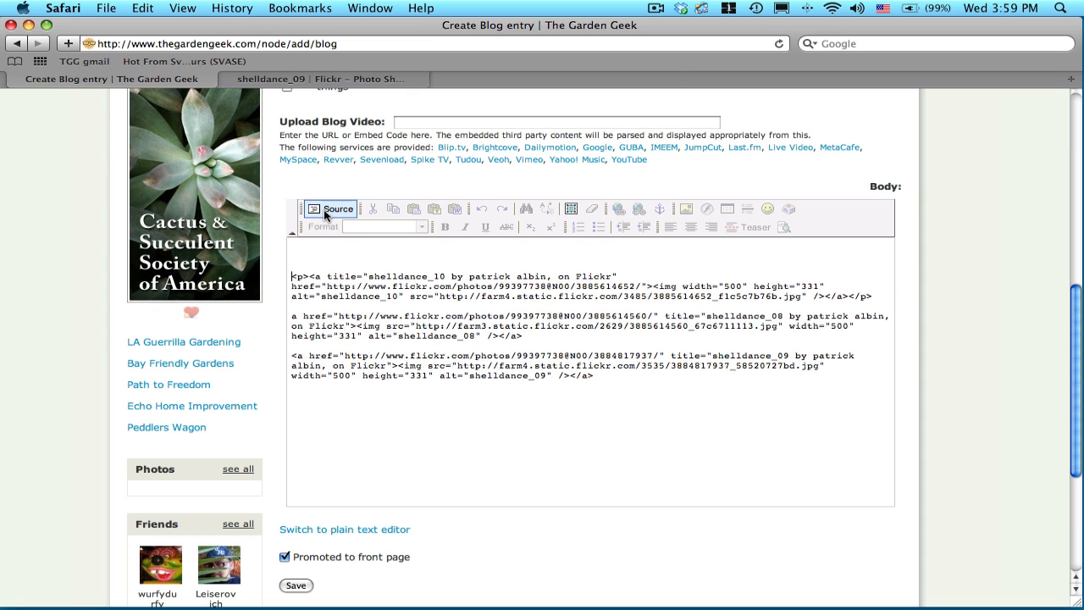
{"action": "left_click", "coordinate": [323, 209]}
{"action": "scroll", "coordinate": [416, 312], "scroll_direction": "up", "scroll_amount": 4}
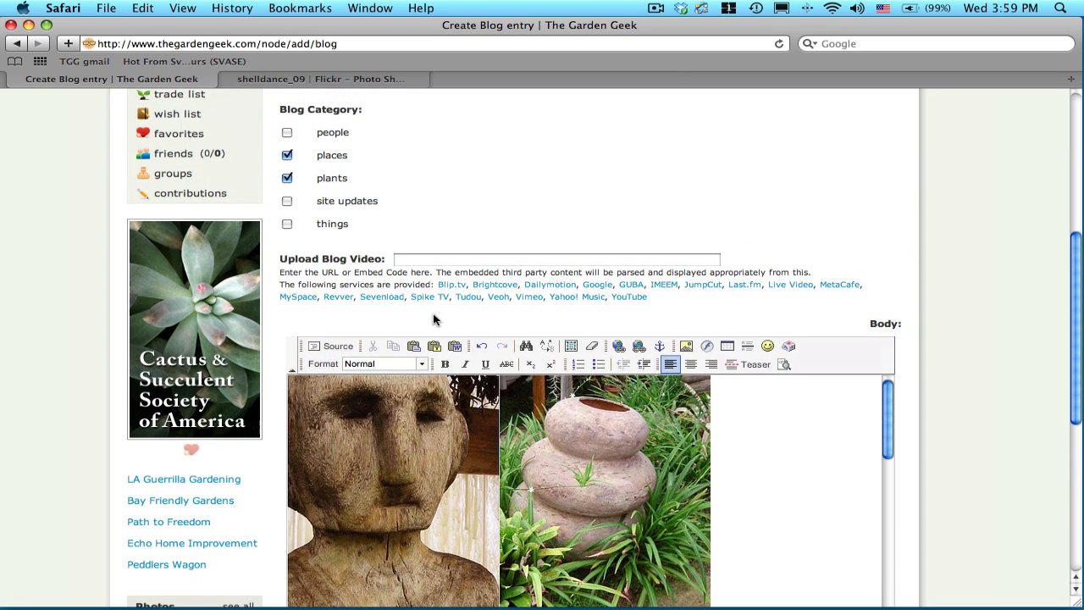
- Return the blog body to source view and insert two blank lines above the shelldance_10 code
{"action": "left_click", "coordinate": [330, 345]}
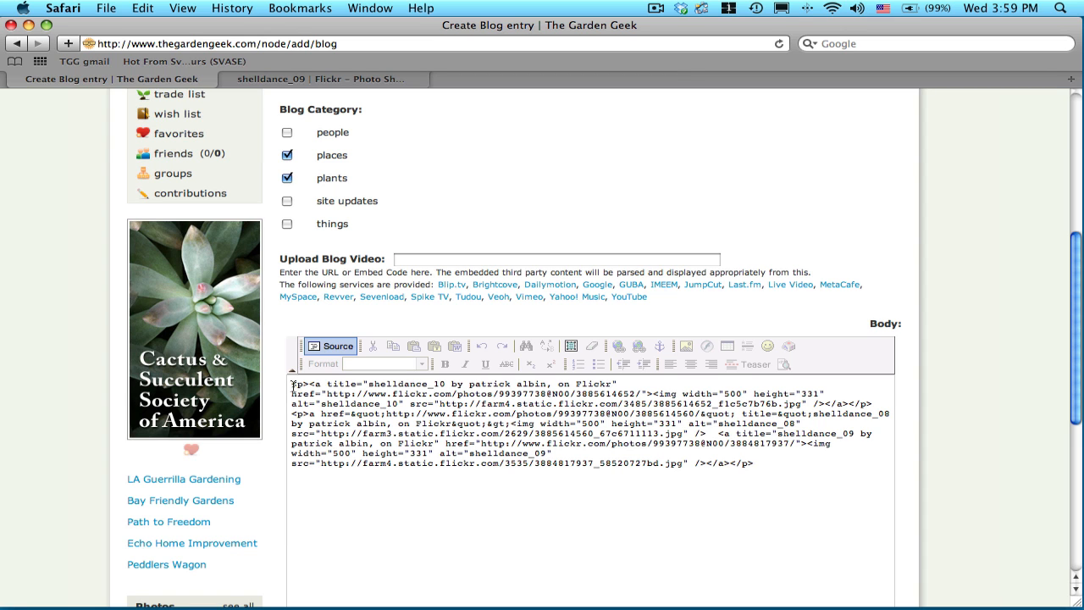
{"action": "key", "text": "Return"}
{"action": "key", "text": "Return"}
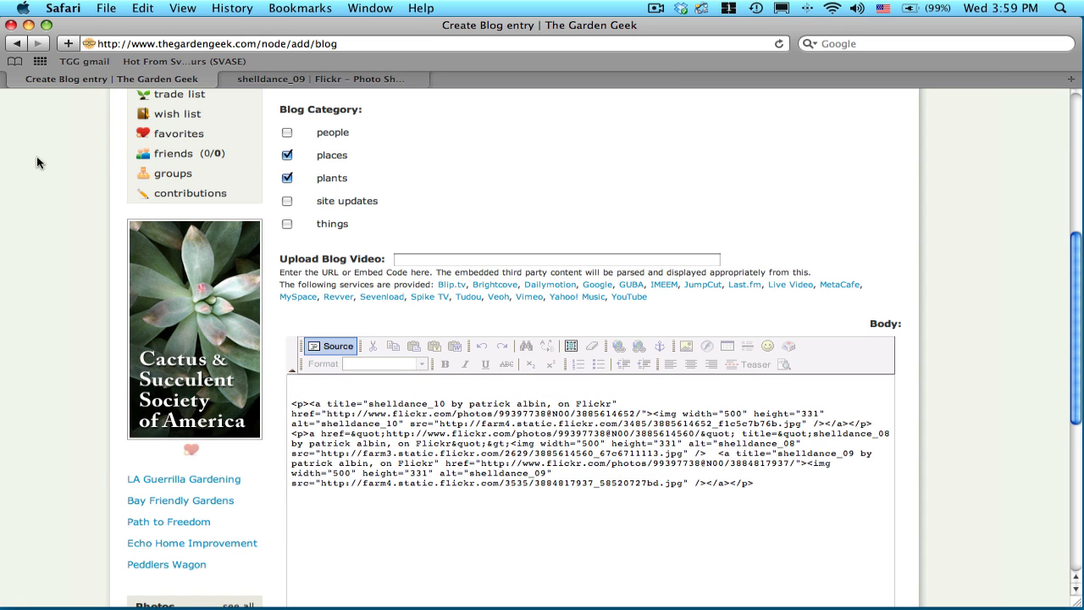
- Switch to TextEdit and copy the two paragraphs from "In 1976" through "bromeliads to local gardeners."
{"action": "key", "text": "super+Tab"}
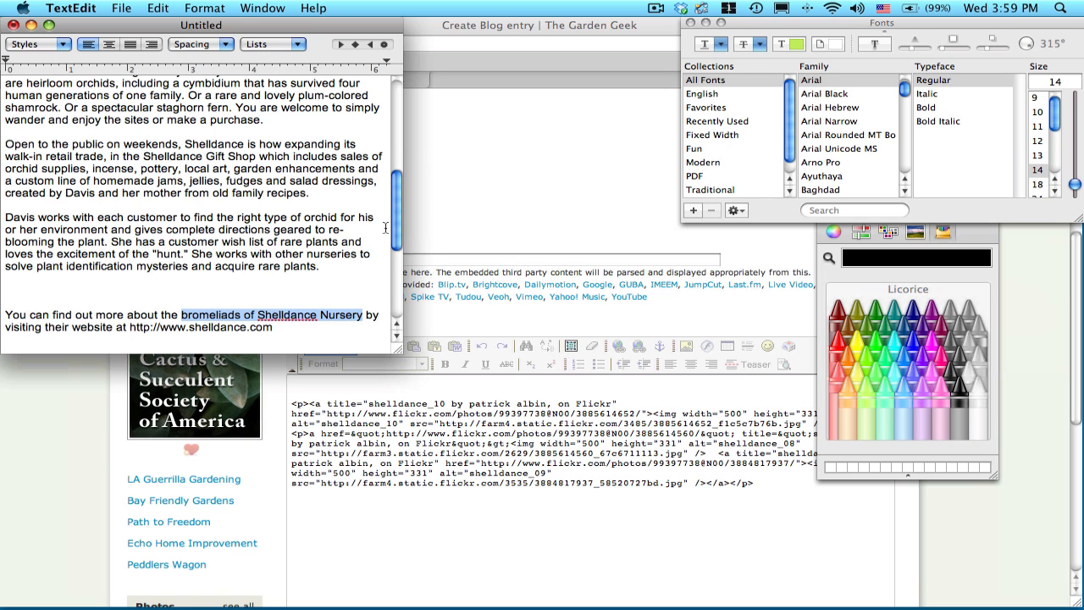
{"action": "left_click_drag", "start_coordinate": [393, 229], "coordinate": [398, 95]}
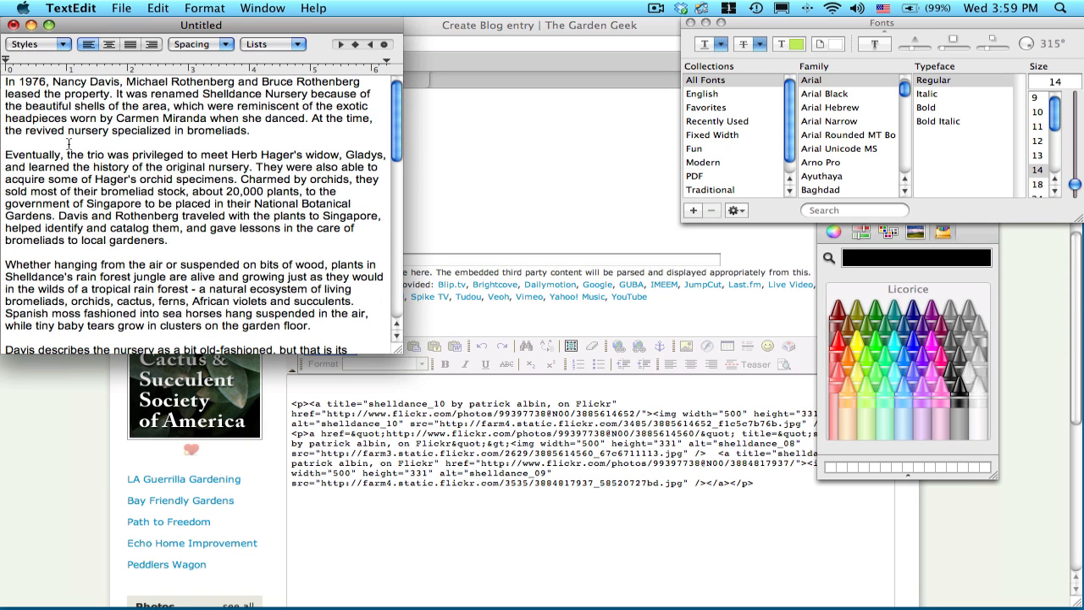
{"action": "left_click_drag", "start_coordinate": [178, 242], "coordinate": [3, 80]}
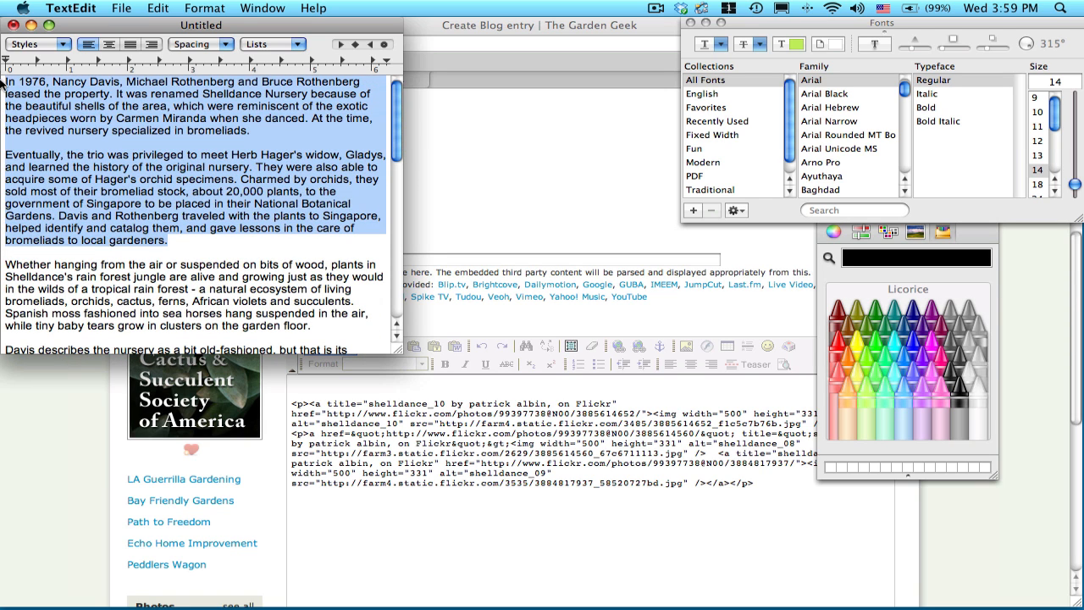
- Paste the copied paragraphs above the shelldance_10 code, show the body rendered and place the cursor after "local gardeners."
{"action": "left_click", "coordinate": [310, 387]}
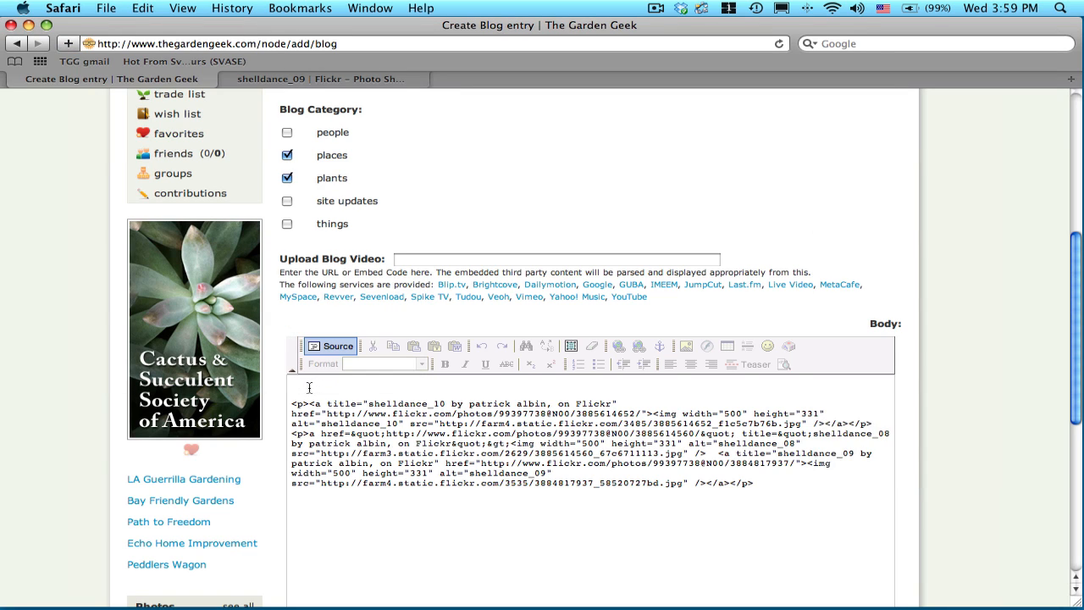
{"action": "key", "text": "super+v"}
{"action": "left_click", "coordinate": [333, 346]}
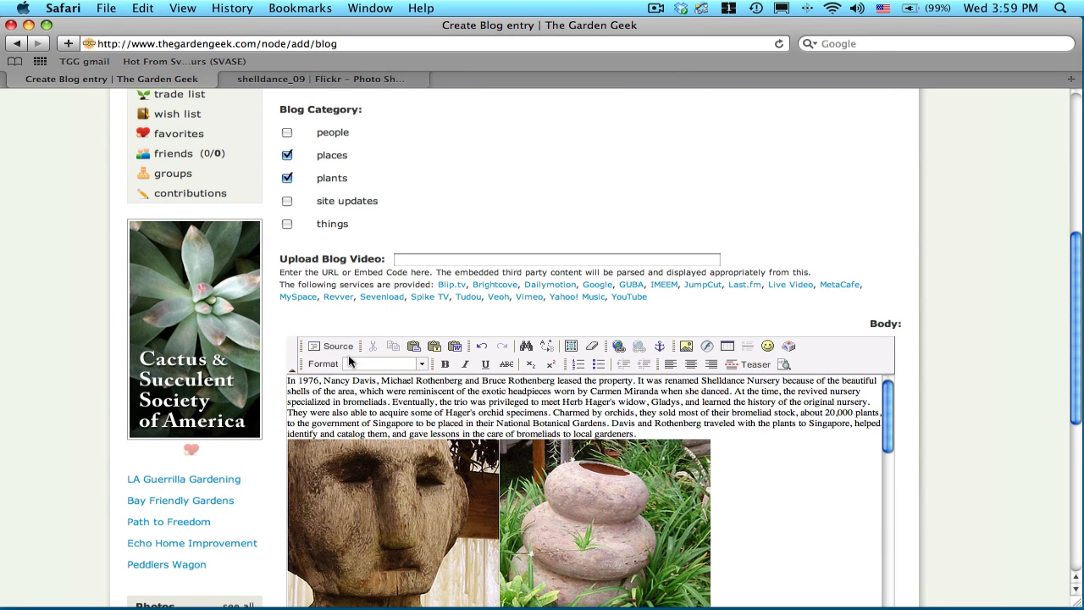
{"action": "left_click", "coordinate": [650, 435]}
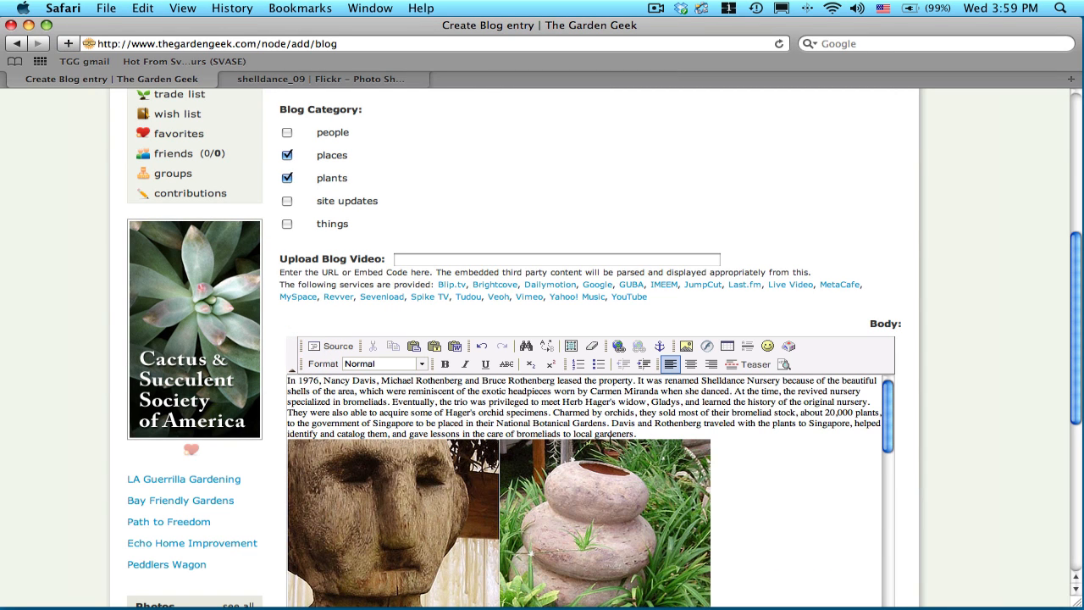
- Delete the stray shelldance_08 code line between the first and second photo rows and insert a blank line there
{"action": "scroll", "coordinate": [636, 453], "scroll_direction": "down", "scroll_amount": 5}
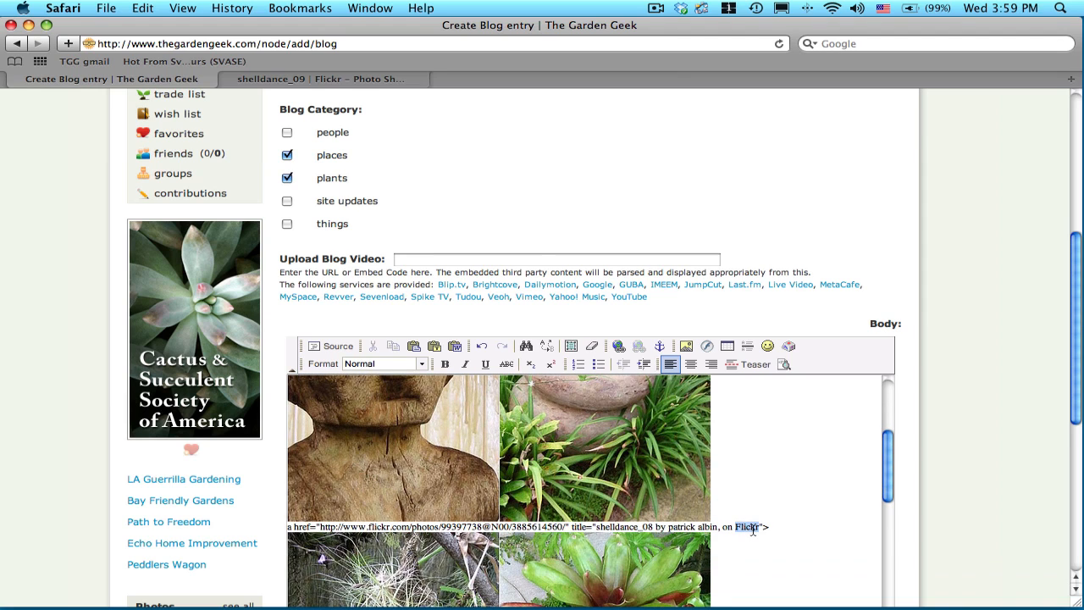
{"action": "triple_click", "coordinate": [753, 528]}
{"action": "left_click_drag", "start_coordinate": [781, 527], "coordinate": [289, 527]}
{"action": "key", "text": "BackSpace"}
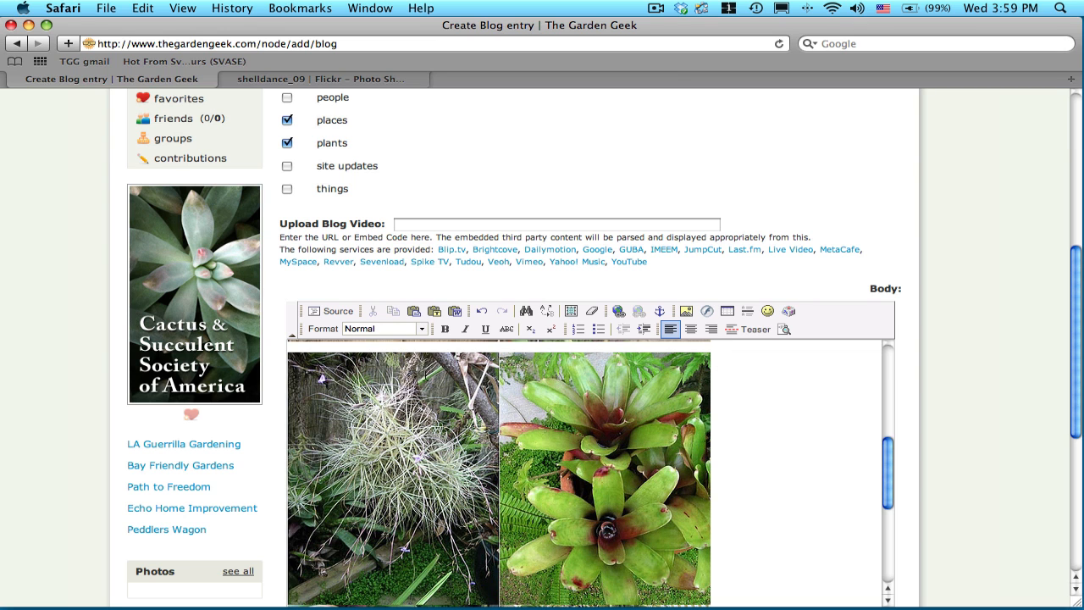
{"action": "scroll", "coordinate": [425, 375], "scroll_direction": "up", "scroll_amount": 1}
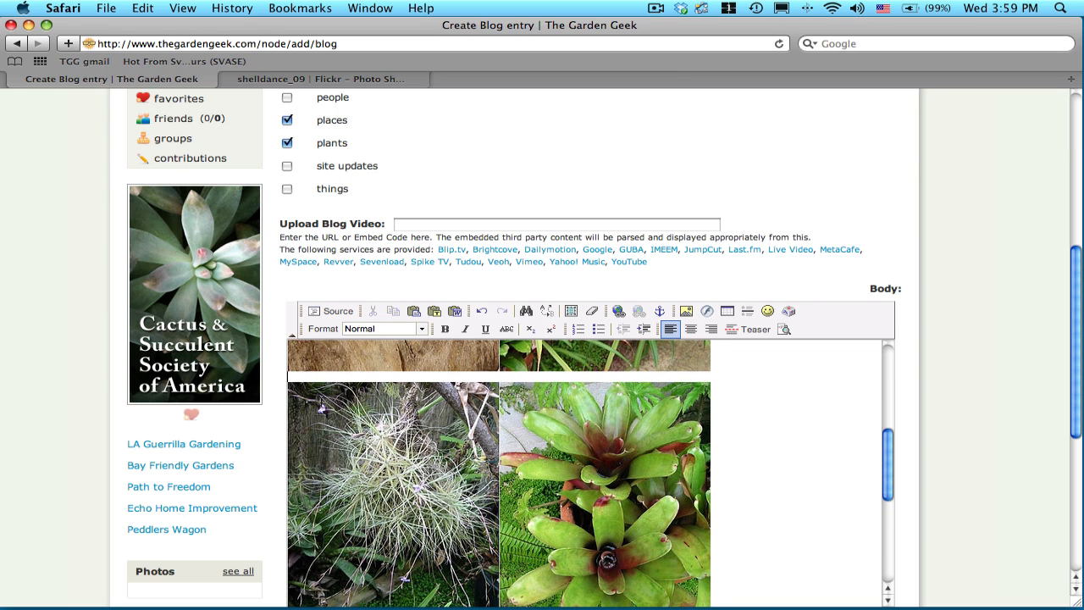
{"action": "key", "text": "Return"}
- Switch to TextEdit, copy the passage starting "Whether hanging from the air" and paste it between the first and second photo rows of the blog body
{"action": "key", "text": "super+Tab"}
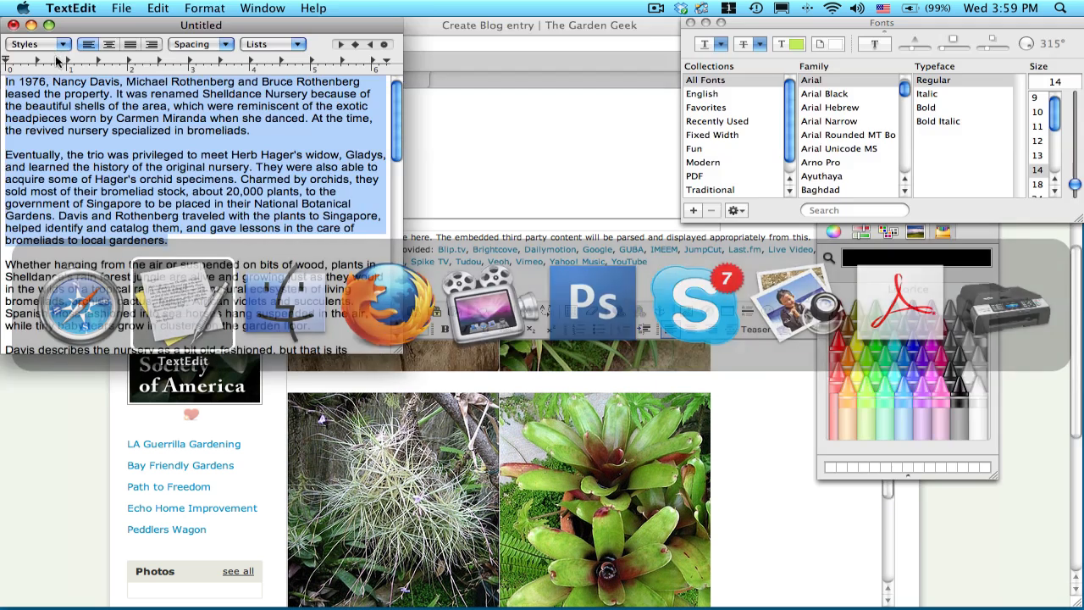
{"action": "left_click", "coordinate": [128, 277]}
{"action": "left_click_drag", "start_coordinate": [396, 130], "coordinate": [405, 175]}
{"action": "left_click_drag", "start_coordinate": [280, 260], "coordinate": [2, 117]}
{"action": "left_click", "coordinate": [355, 386]}
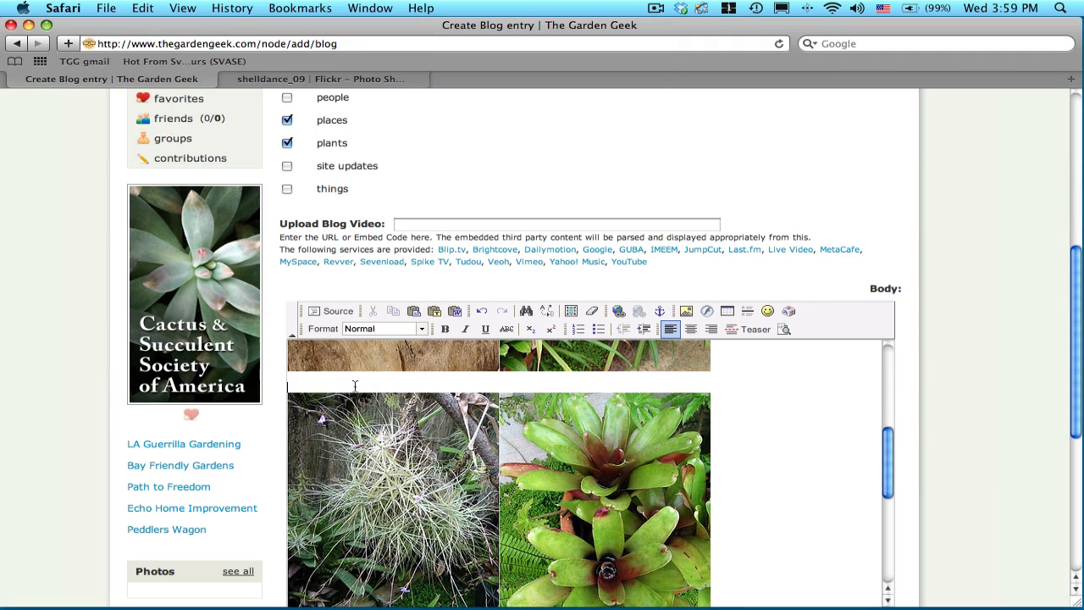
{"action": "type", "text": "Whether hanging from the air or suspended on bits of wood, plants in Shelldance's rain forest jungle are alive and growing just as they would in the wilds of a tropical rain forest - a natural ecosystem of living bromeliads, orchids, cactus, ferns, African violets and succulents. Spanish moss fashioned into sea horses hang suspended in the air, while tiny baby tears grow in clusters on the garden floor."}
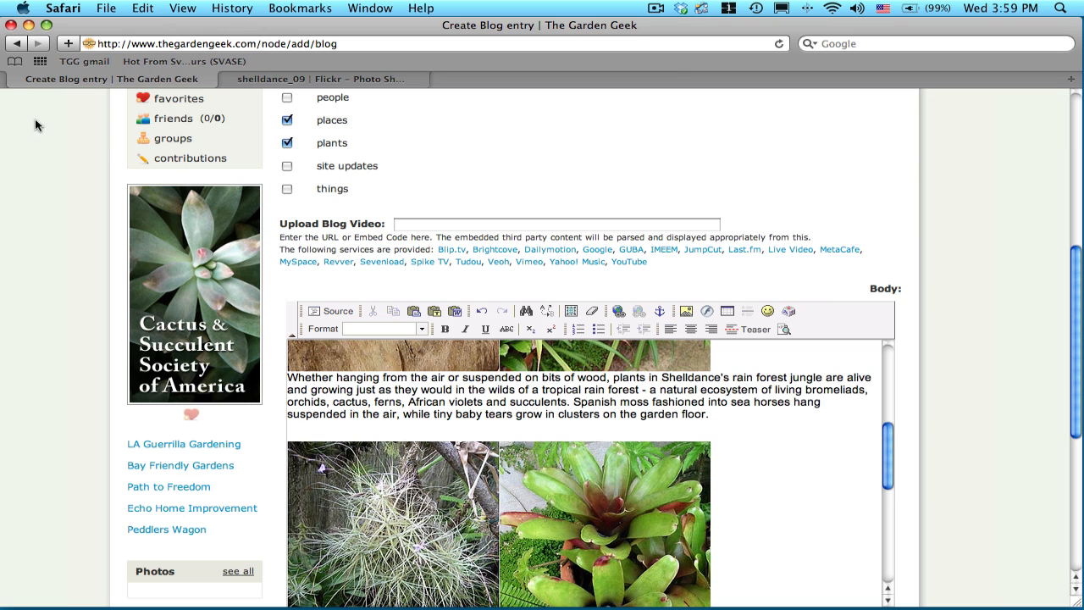
- Switch to TextEdit and copy the two paragraphs from "Open to the public on weekends" through "acquire rare plants."
{"action": "key", "text": "super+Tab"}
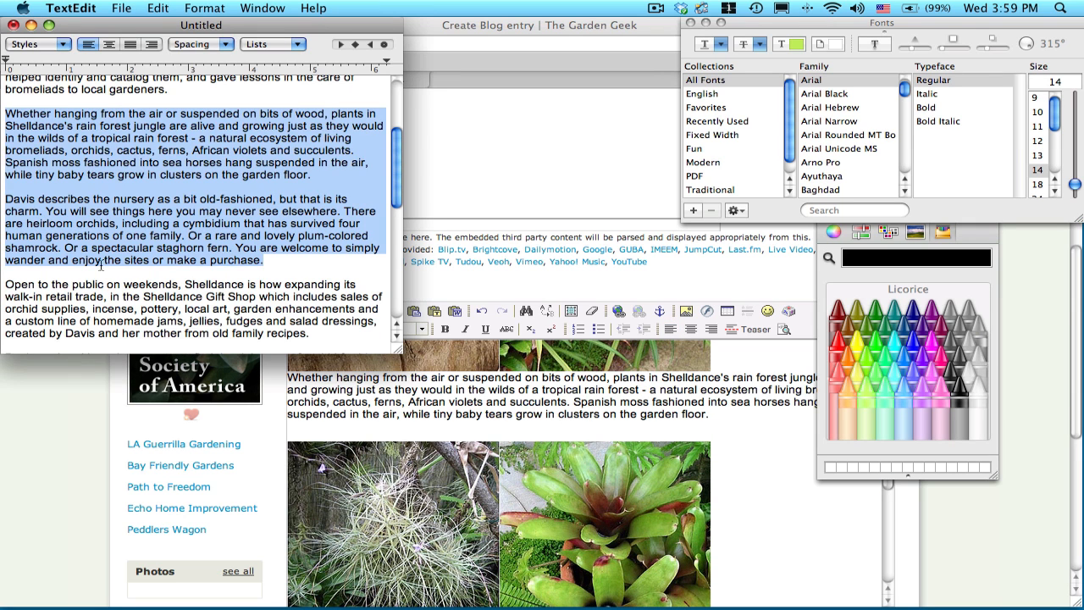
{"action": "scroll", "coordinate": [212, 254], "scroll_direction": "down", "scroll_amount": 5}
{"action": "left_click_drag", "start_coordinate": [323, 277], "coordinate": [2, 153]}
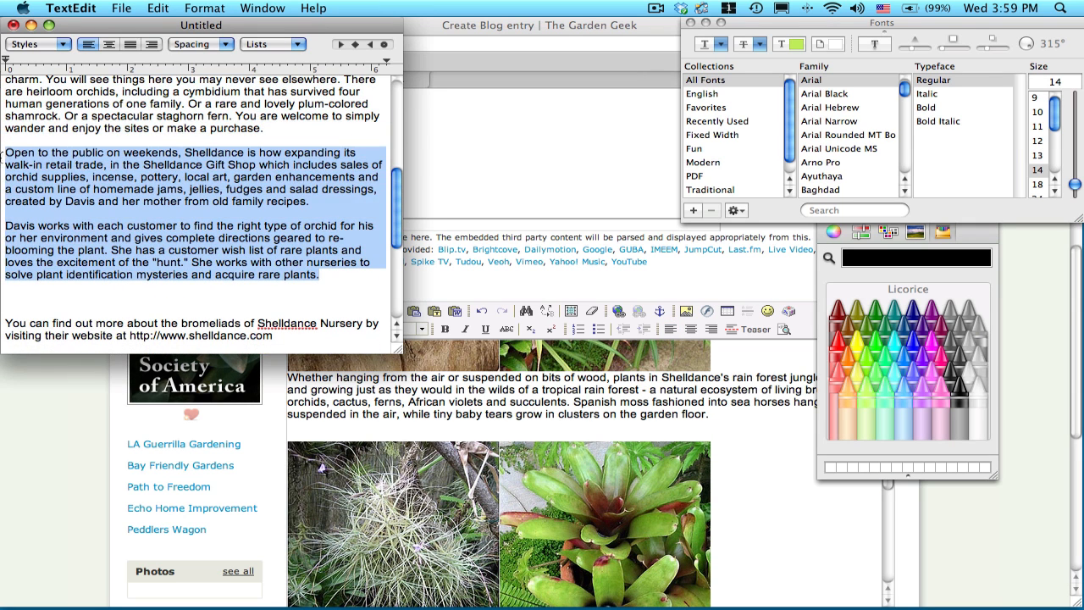
- Paste the two copied paragraphs between the second and third photo rows and put the third photo row on its own line
{"action": "left_click", "coordinate": [716, 415]}
{"action": "scroll", "coordinate": [699, 438], "scroll_direction": "down", "scroll_amount": 8}
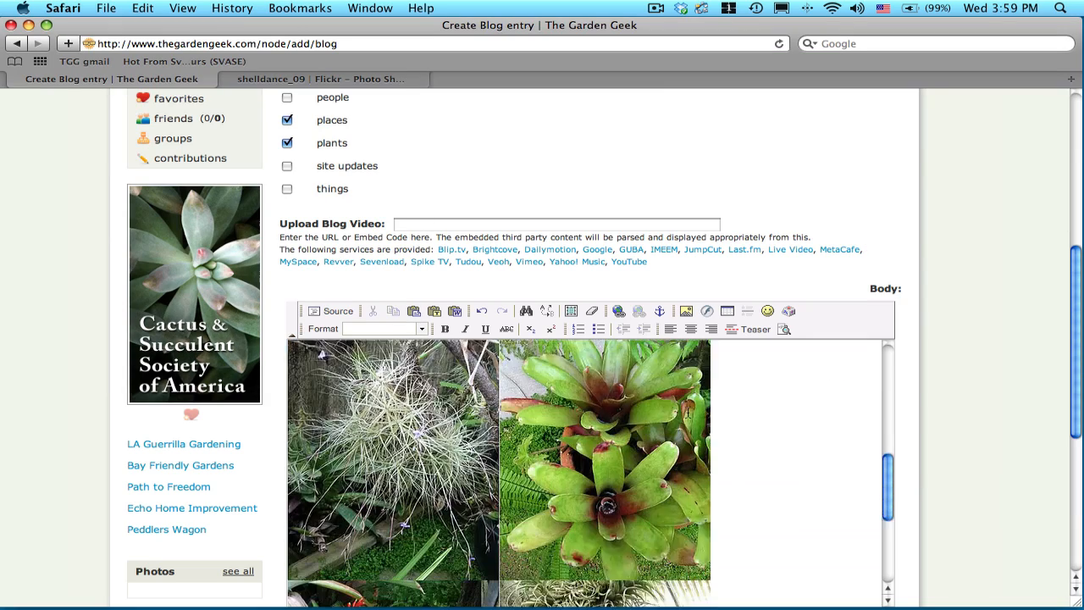
{"action": "left_click", "coordinate": [732, 389]}
{"action": "scroll", "coordinate": [730, 391], "scroll_direction": "down", "scroll_amount": 1}
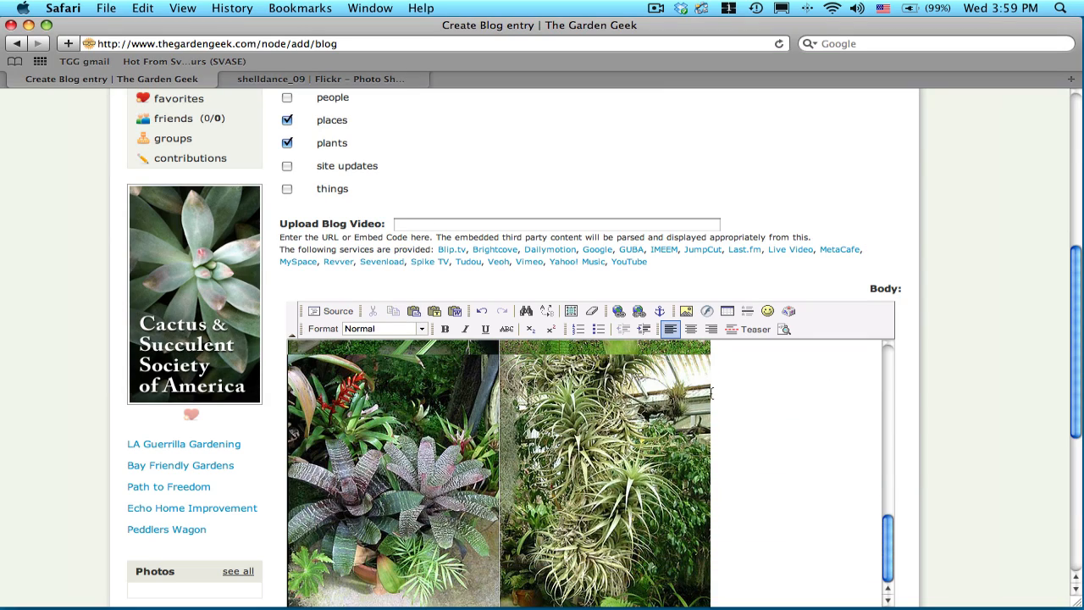
{"action": "scroll", "coordinate": [747, 408], "scroll_direction": "up", "scroll_amount": 3}
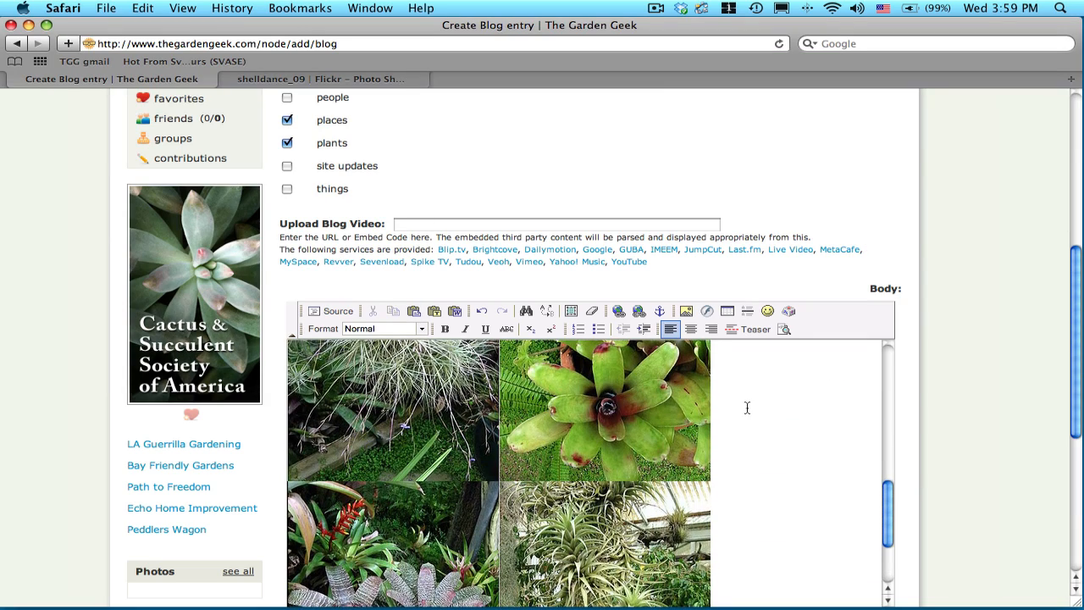
{"action": "key", "text": "Return"}
{"action": "key", "text": "Return"}
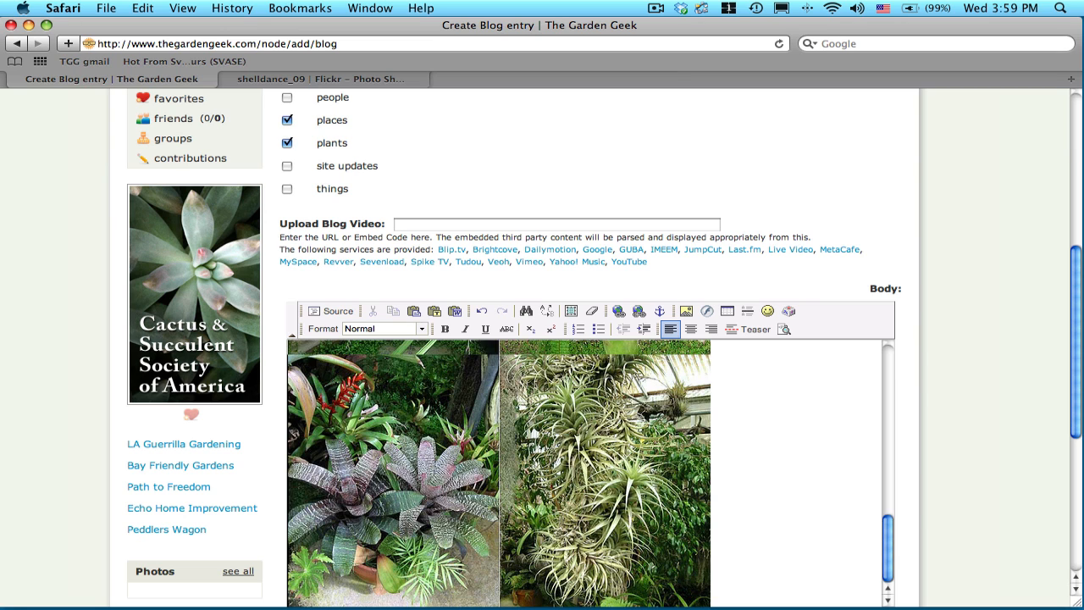
{"action": "key", "text": "super+v"}
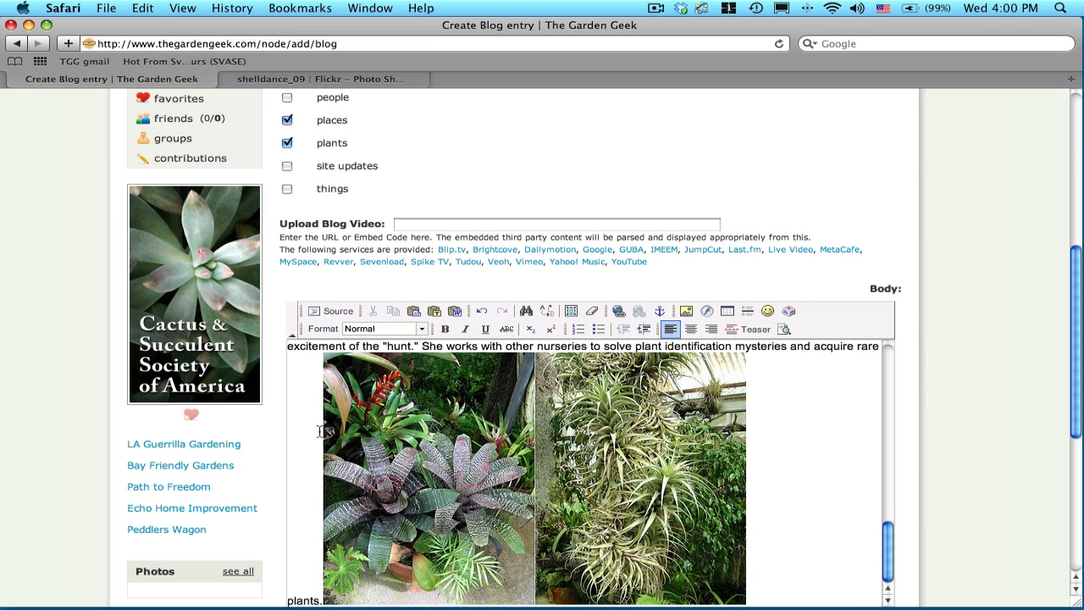
{"action": "key", "text": "Return"}
{"action": "scroll", "coordinate": [325, 423], "scroll_direction": "up", "scroll_amount": 2}
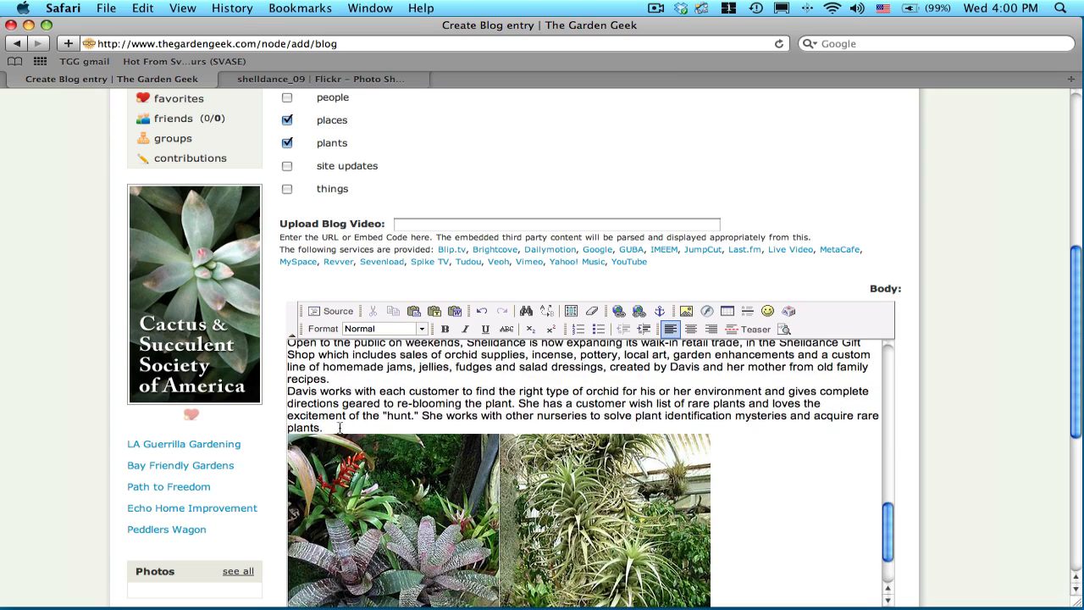
{"action": "scroll", "coordinate": [325, 423], "scroll_direction": "down", "scroll_amount": 5}
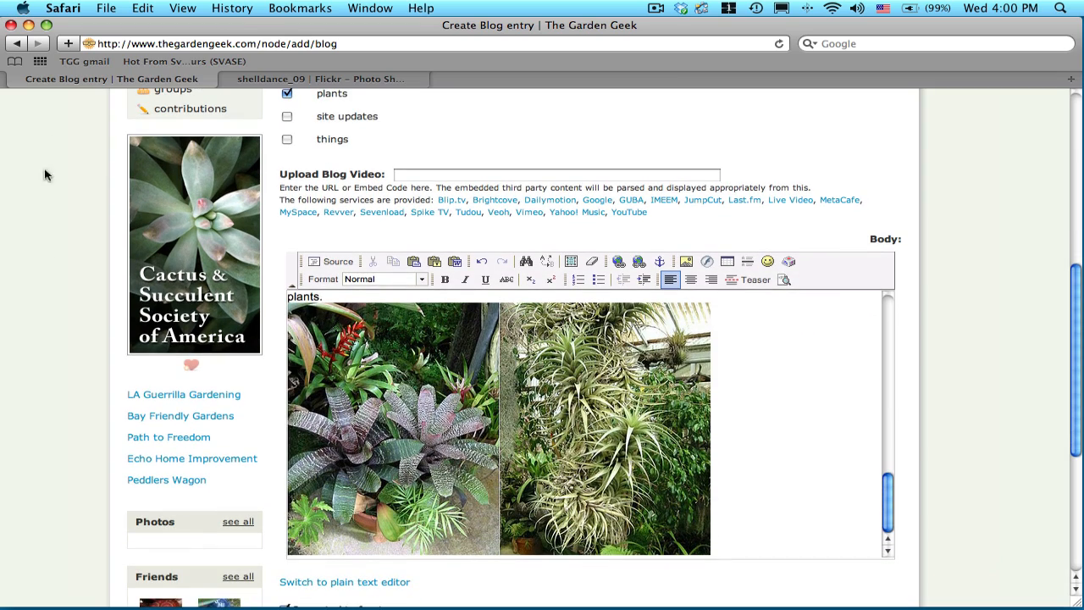
- Switch to TextEdit and copy the closing text from "You can find out more about the bromeliads" through the Garden Geek sign-up paragraph
{"action": "key", "text": "super+Tab"}
{"action": "left_click", "coordinate": [121, 307]}
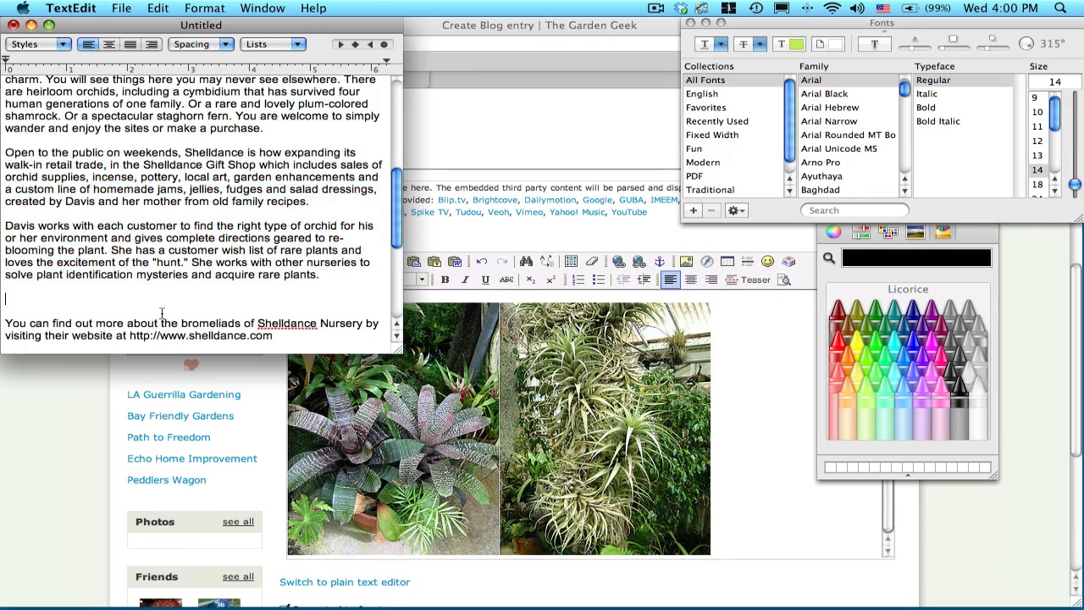
{"action": "scroll", "coordinate": [169, 307], "scroll_direction": "down", "scroll_amount": 6}
{"action": "left_click_drag", "start_coordinate": [343, 332], "coordinate": [2, 100]}
- Add a new line below the last photo row of the blog body and paste the copied closing text there
{"action": "left_click", "coordinate": [665, 461]}
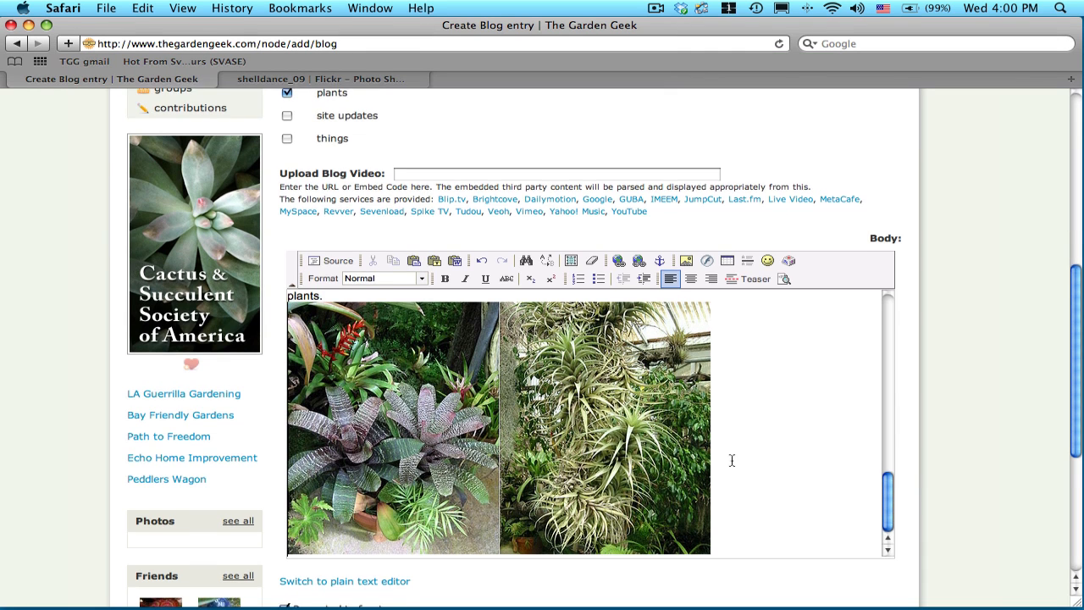
{"action": "scroll", "coordinate": [733, 461], "scroll_direction": "down", "scroll_amount": 2}
{"action": "left_click", "coordinate": [735, 482]}
{"action": "key", "text": "Return"}
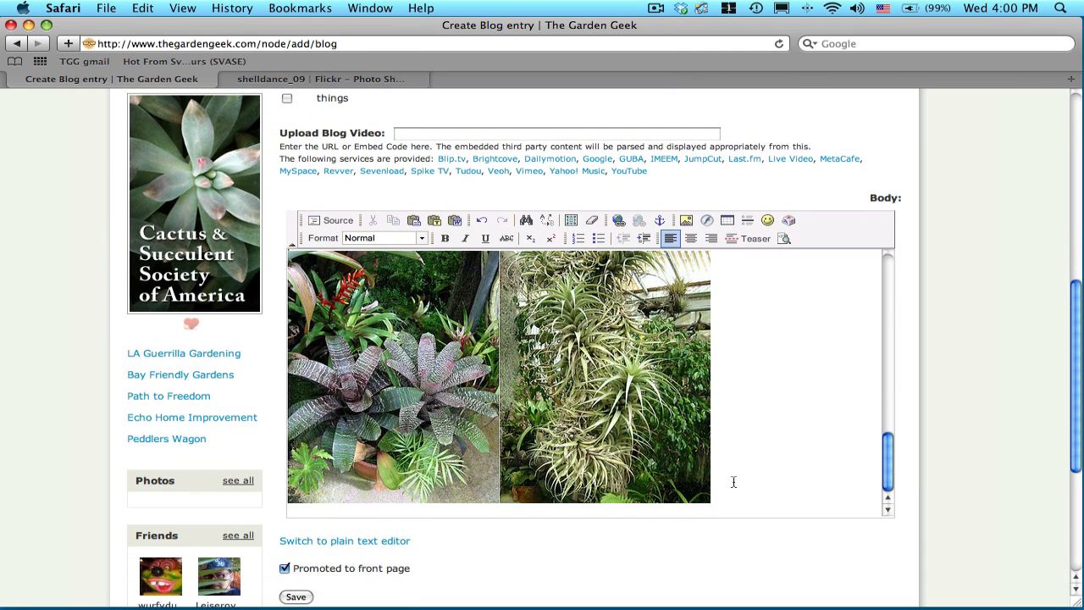
{"action": "type", "text": "You can find out more about the bromeliads of Shelldance Nursery by visiting their website at http://www.shelldance.com  The Garden Geek Is a topical social network created exclusively for gardeners. Follow your favorite garden designers, family, friends, gardening groups and societies and discover what's growing on in their gardens. Plants, tip, topics, photographs and more. To get started sign up on The Garden Geek and create your profile."}
- Remove the extra blank line below the paragraph ending "on the garden floor."
{"action": "scroll", "coordinate": [522, 465], "scroll_direction": "up", "scroll_amount": 10}
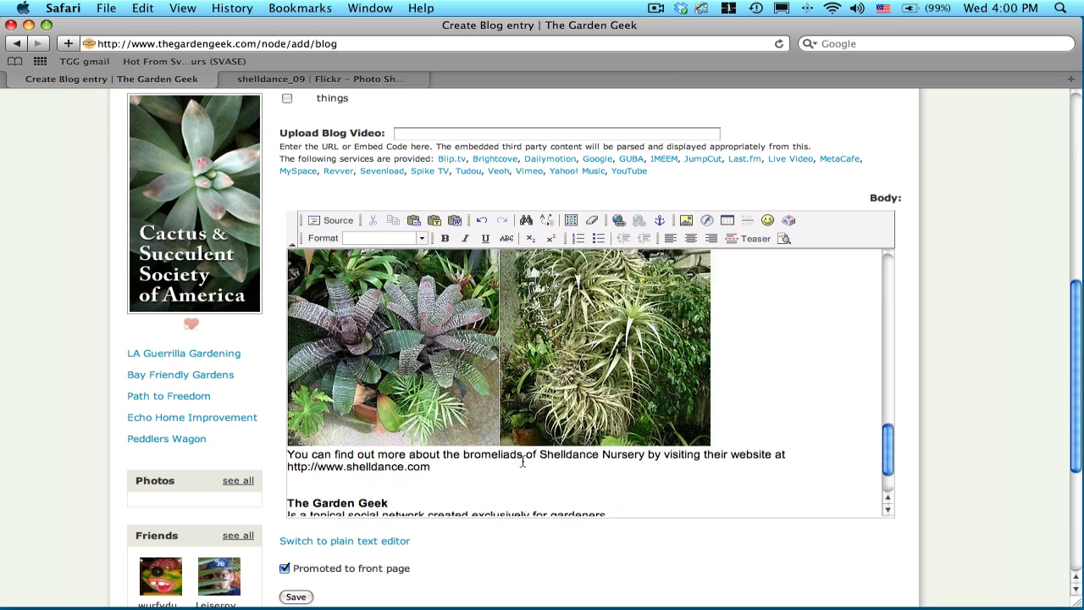
{"action": "scroll", "coordinate": [343, 347], "scroll_direction": "up", "scroll_amount": 5}
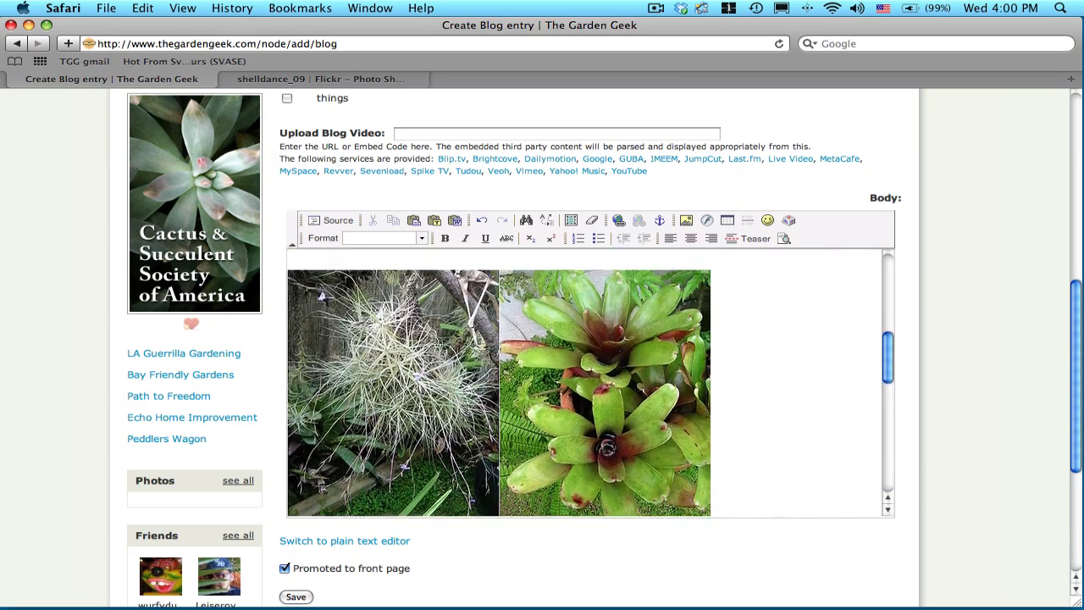
{"action": "left_click", "coordinate": [321, 417]}
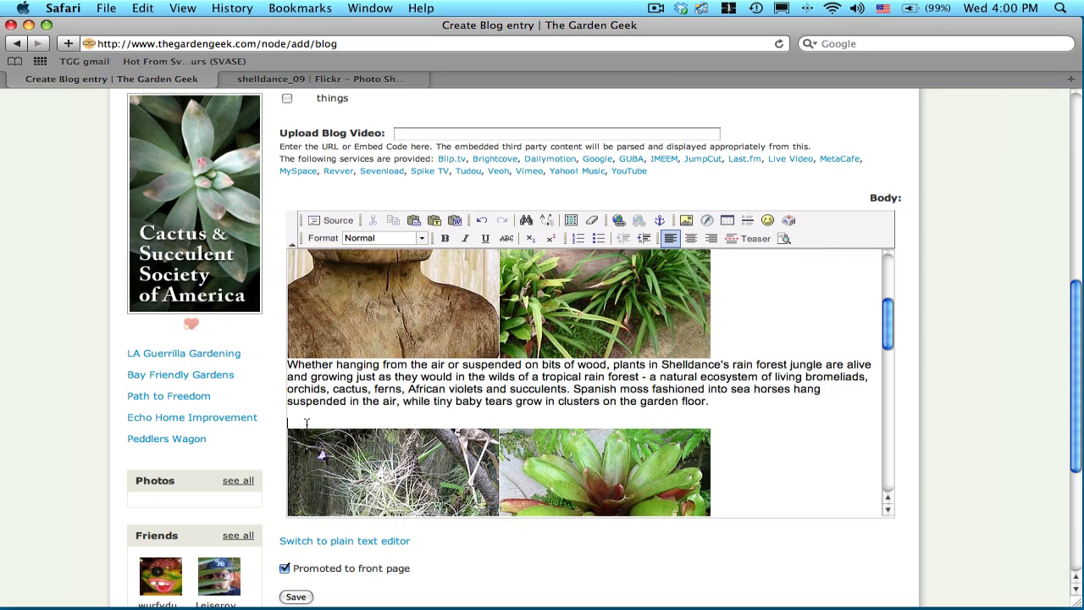
{"action": "key", "text": "Delete"}
- Apply the Normal format to the opening text from "In 1976" through "local gardeners."
{"action": "scroll", "coordinate": [536, 384], "scroll_direction": "up", "scroll_amount": 8}
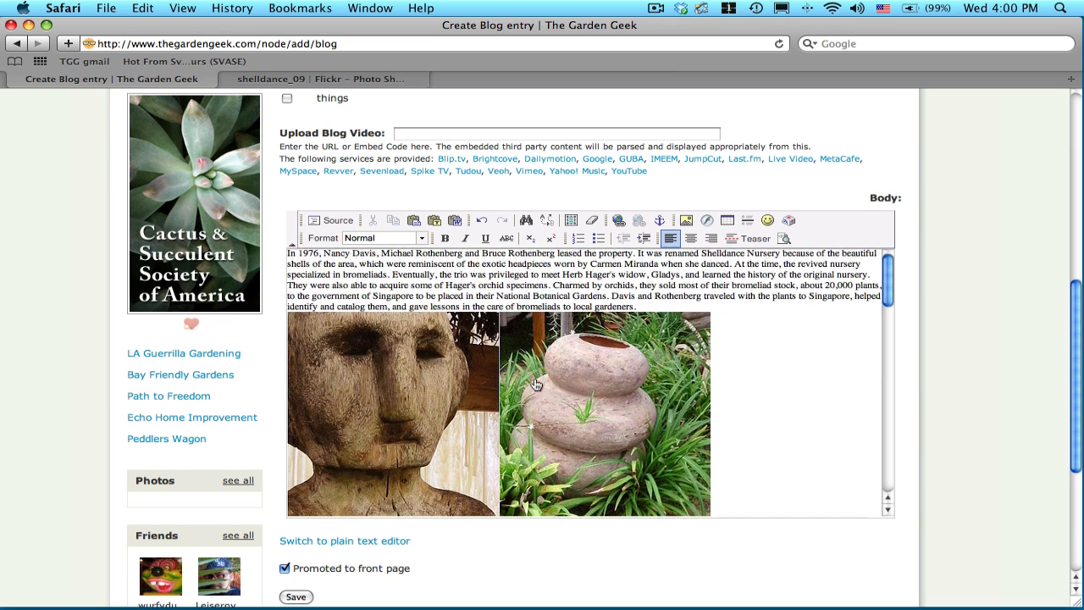
{"action": "left_click_drag", "start_coordinate": [654, 329], "coordinate": [214, 278]}
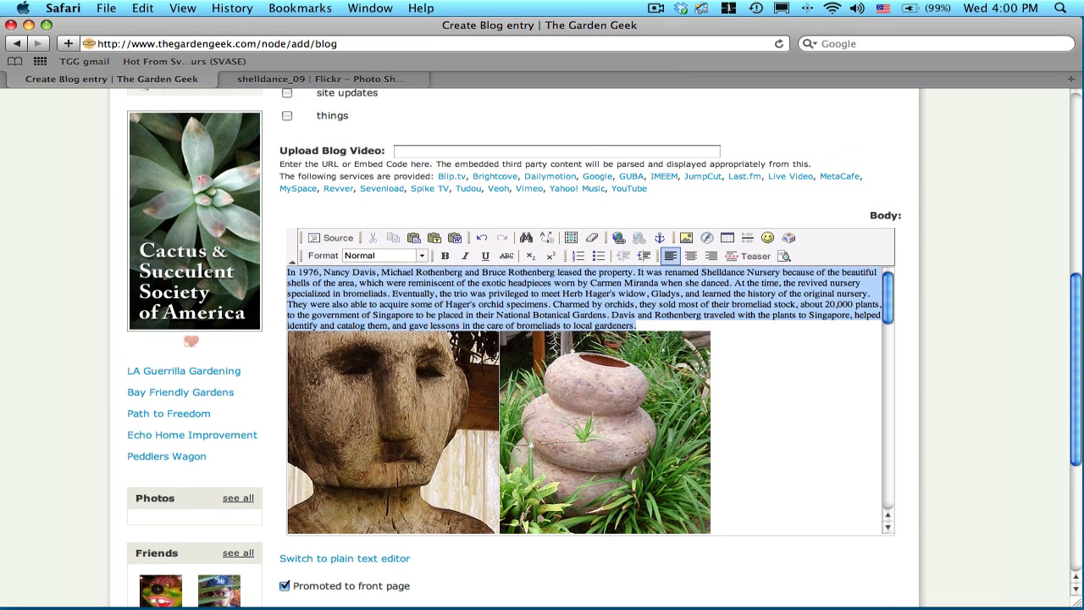
{"action": "left_click", "coordinate": [388, 255]}
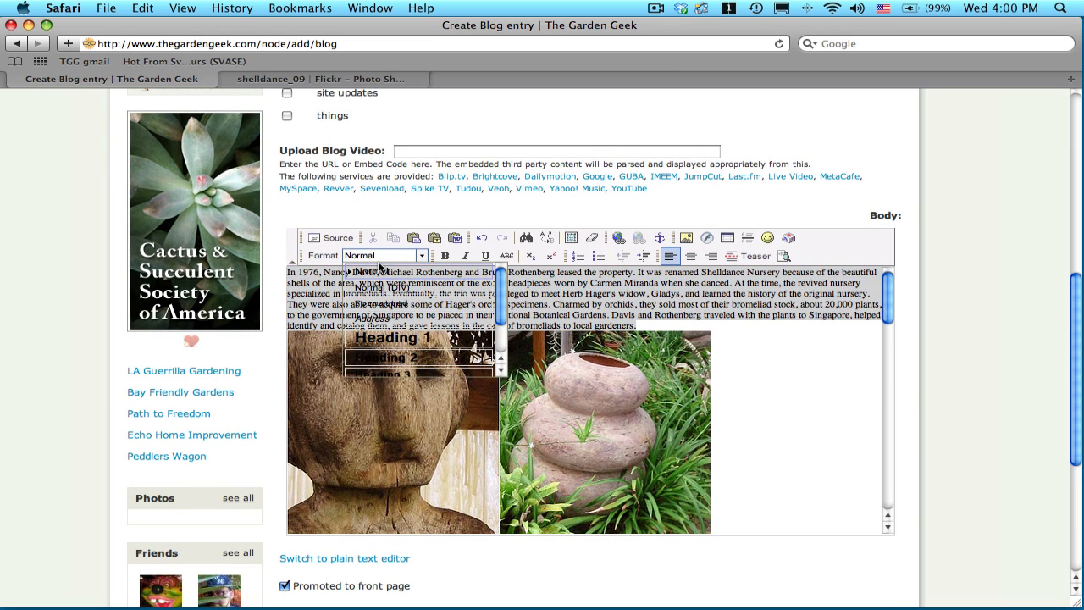
{"action": "left_click", "coordinate": [378, 270]}
{"action": "left_click", "coordinate": [460, 299]}
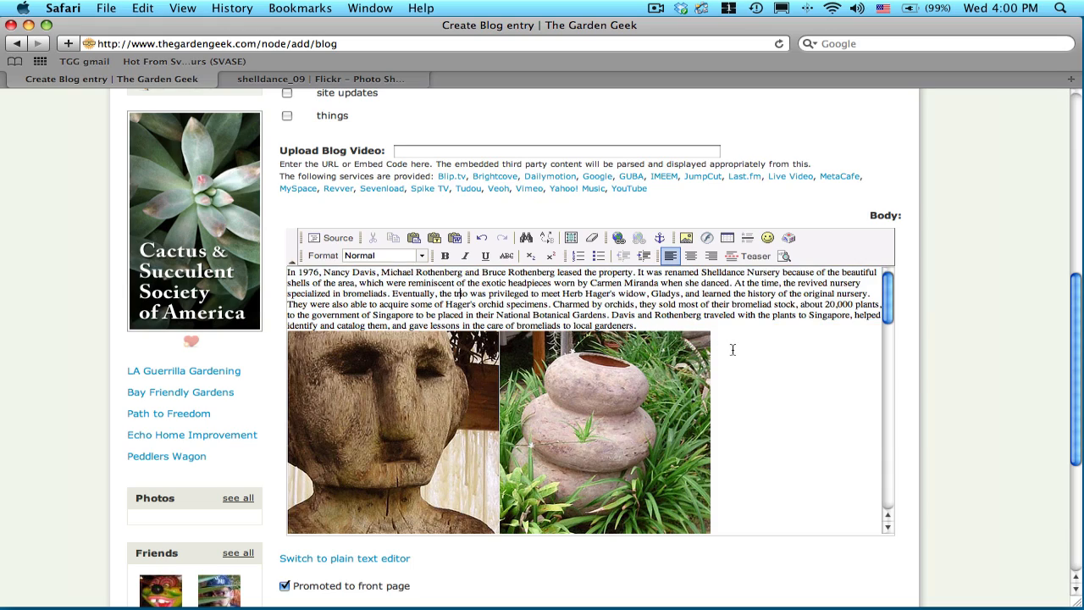
- Clear the Promoted to front page option and save the blog entry
{"action": "scroll", "coordinate": [459, 359], "scroll_direction": "down", "scroll_amount": 2}
{"action": "scroll", "coordinate": [847, 359], "scroll_direction": "down", "scroll_amount": 10}
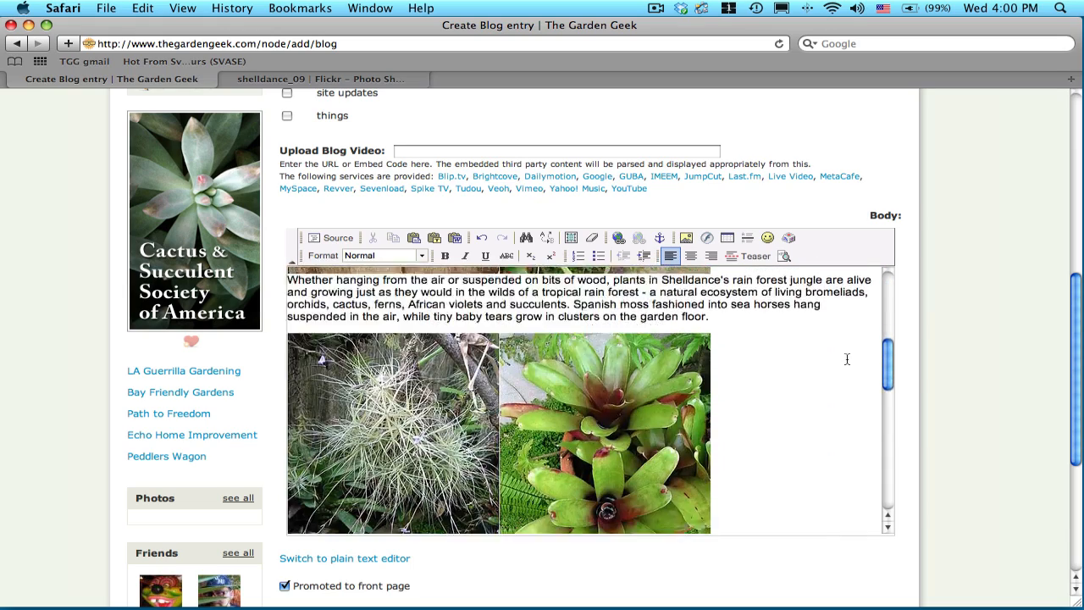
{"action": "scroll", "coordinate": [943, 362], "scroll_direction": "down", "scroll_amount": 4}
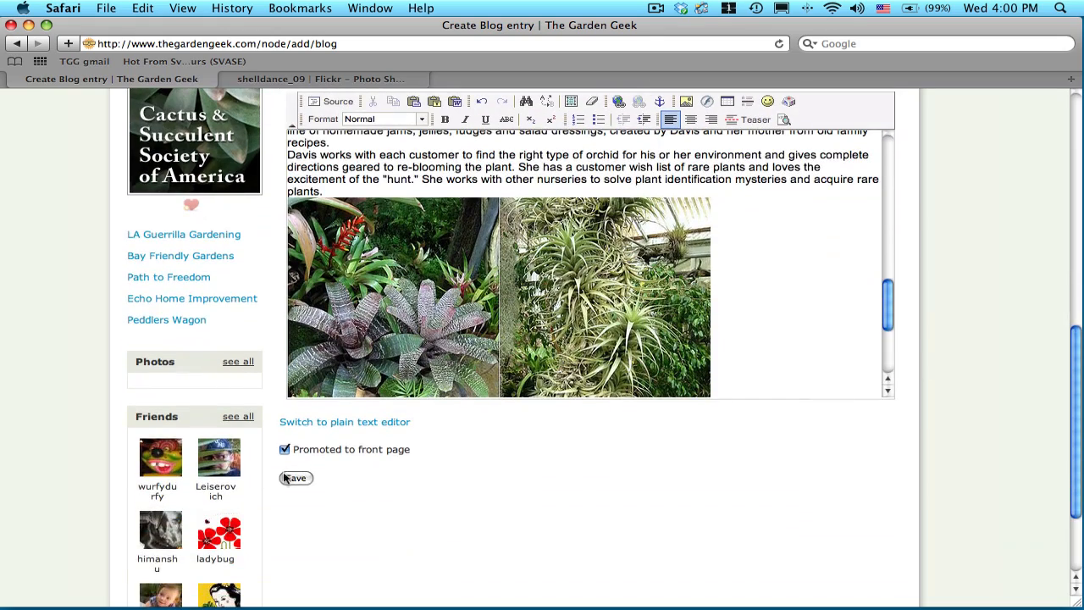
{"action": "left_click", "coordinate": [286, 450]}
{"action": "left_click", "coordinate": [298, 478]}
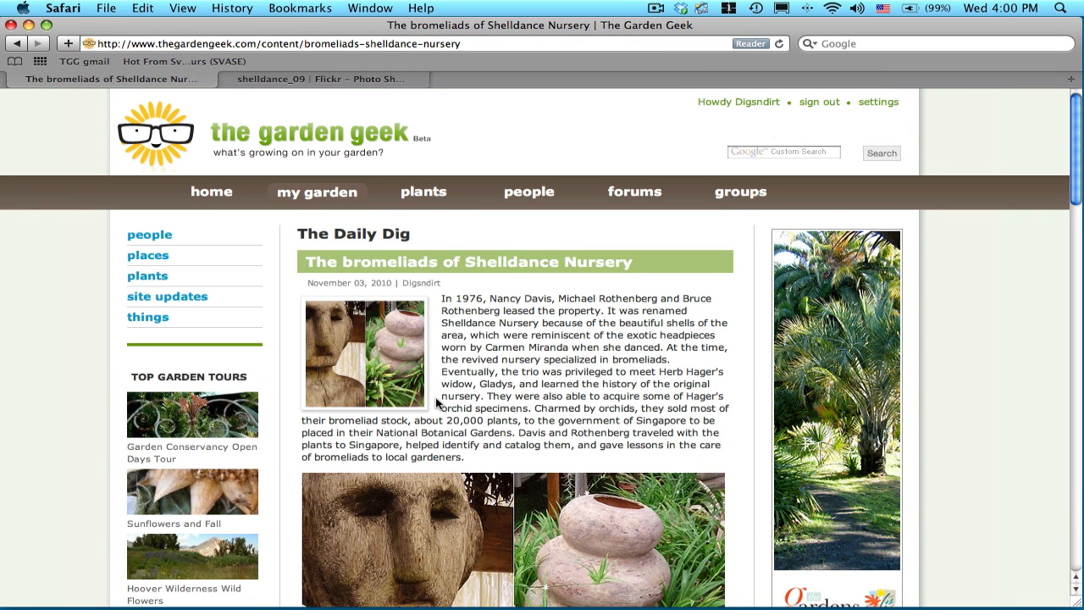
- Review the layout of photos and text in the published bromeliads entry, down to the sign-up text and back up
{"action": "scroll", "coordinate": [407, 377], "scroll_direction": "down", "scroll_amount": 3}
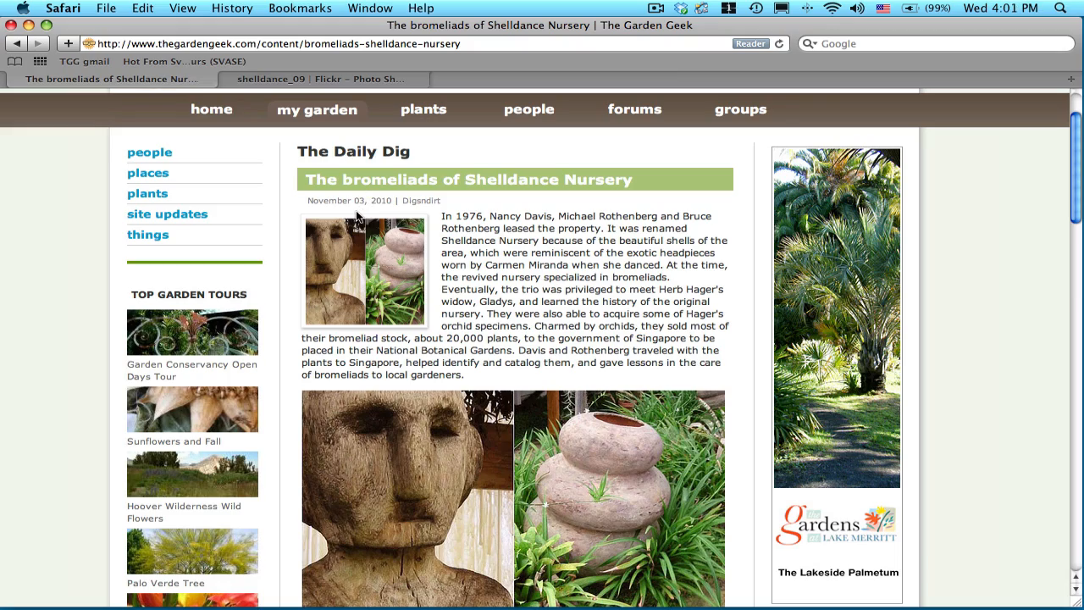
{"action": "scroll", "coordinate": [356, 213], "scroll_direction": "down", "scroll_amount": 15}
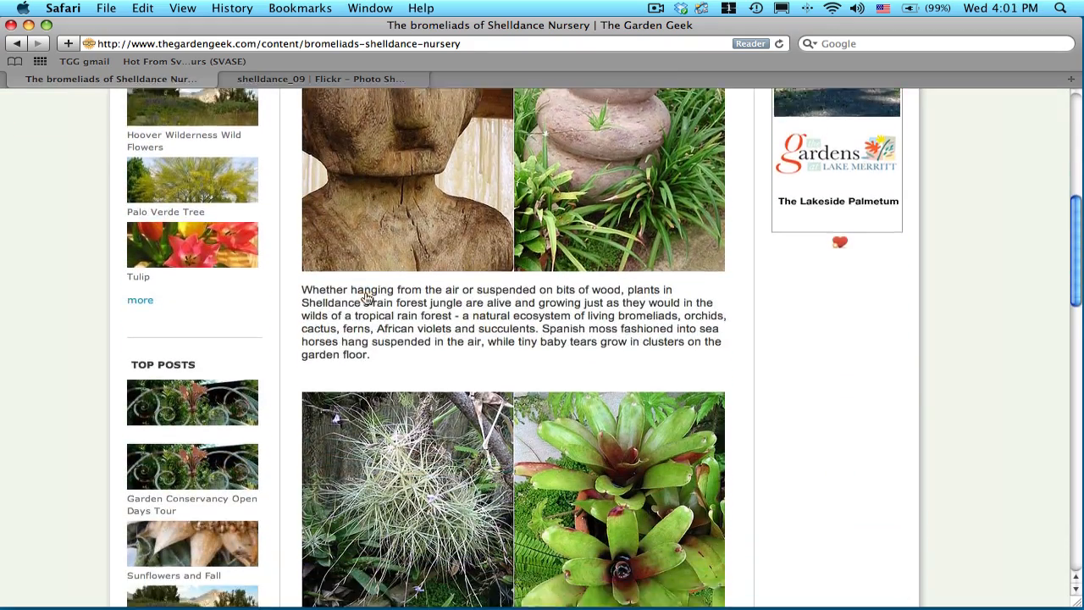
{"action": "scroll", "coordinate": [365, 291], "scroll_direction": "down", "scroll_amount": 20}
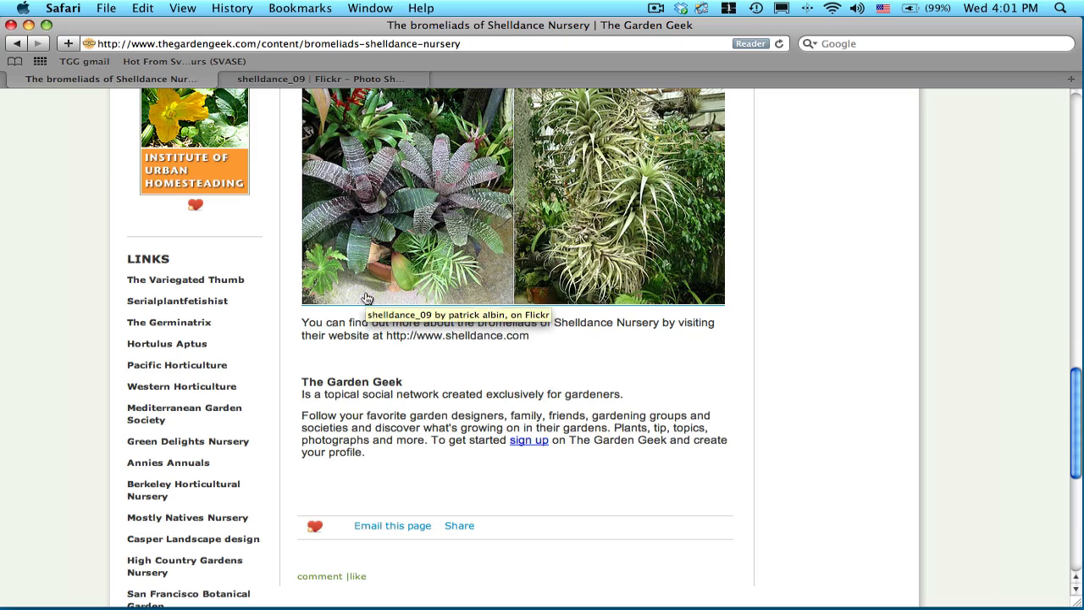
{"action": "scroll", "coordinate": [422, 370], "scroll_direction": "up", "scroll_amount": 14}
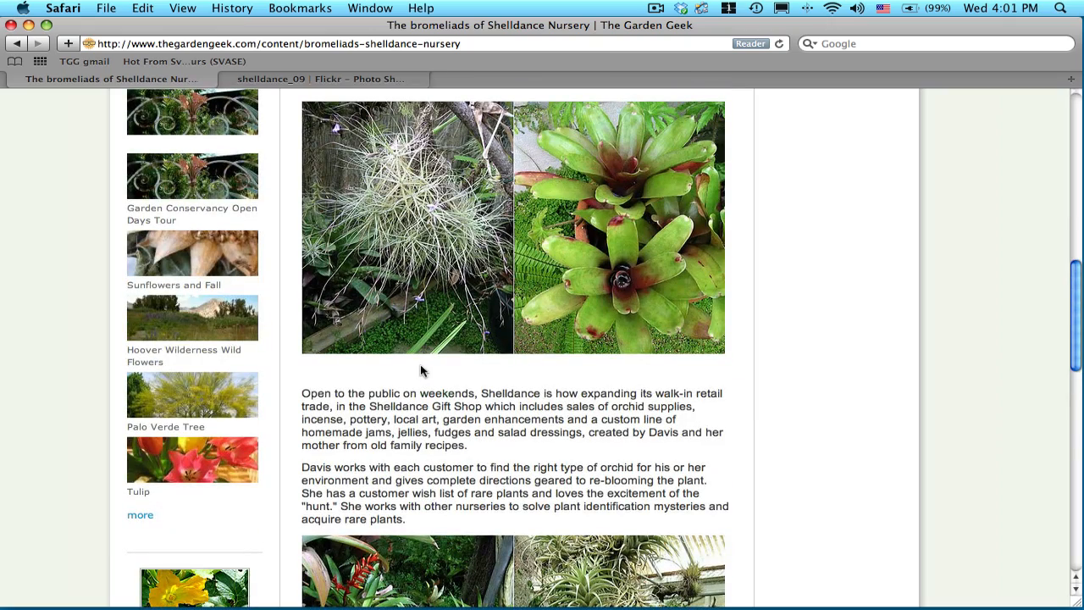
{"action": "scroll", "coordinate": [315, 388], "scroll_direction": "up", "scroll_amount": 3}
{"action": "scroll", "coordinate": [315, 388], "scroll_direction": "up", "scroll_amount": 8}
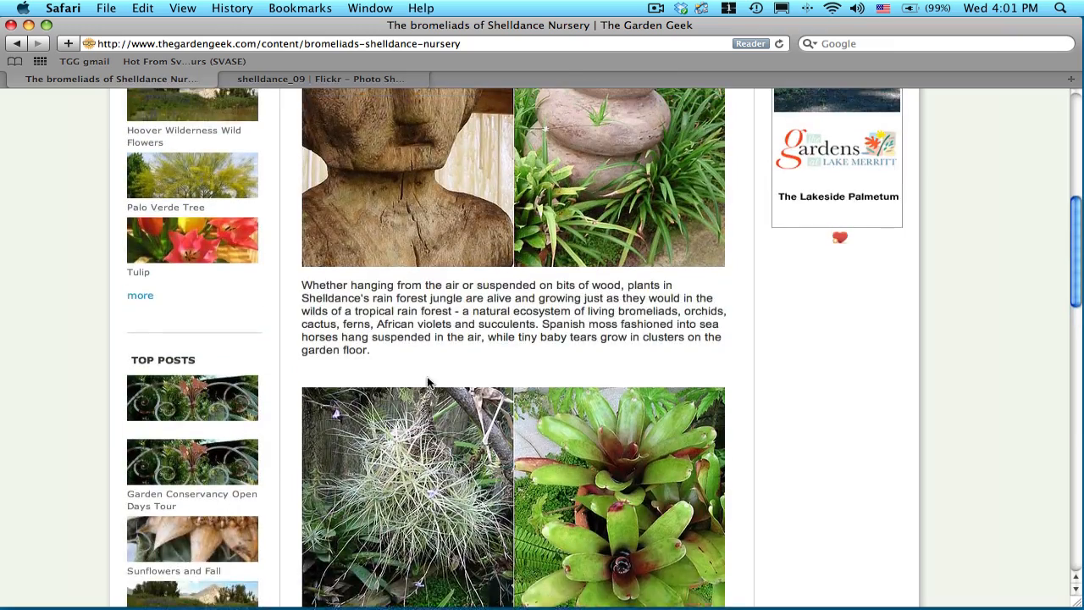
{"action": "scroll", "coordinate": [326, 373], "scroll_direction": "up", "scroll_amount": 7}
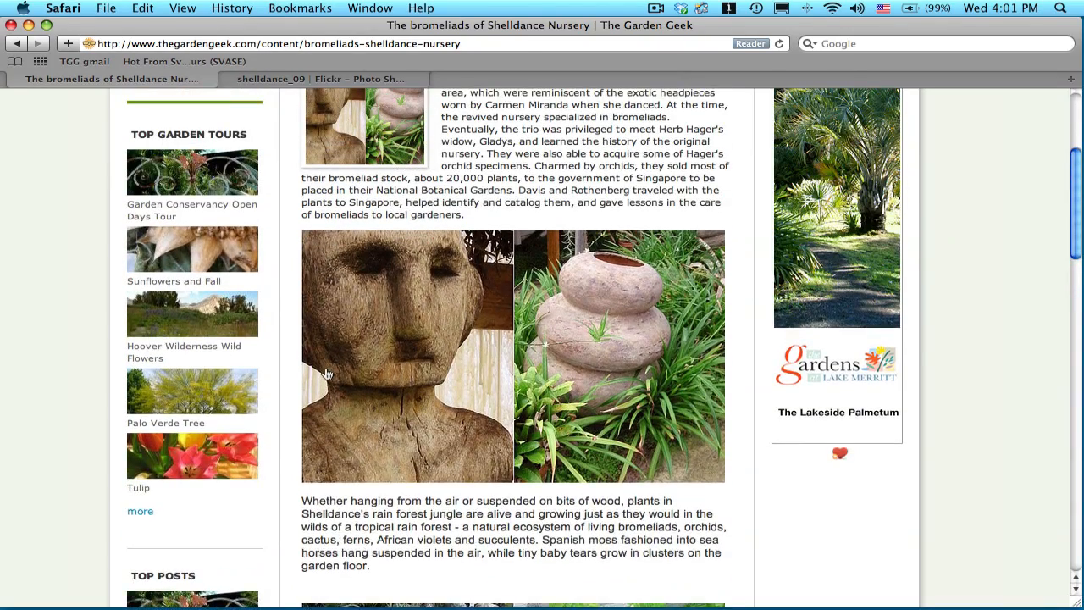